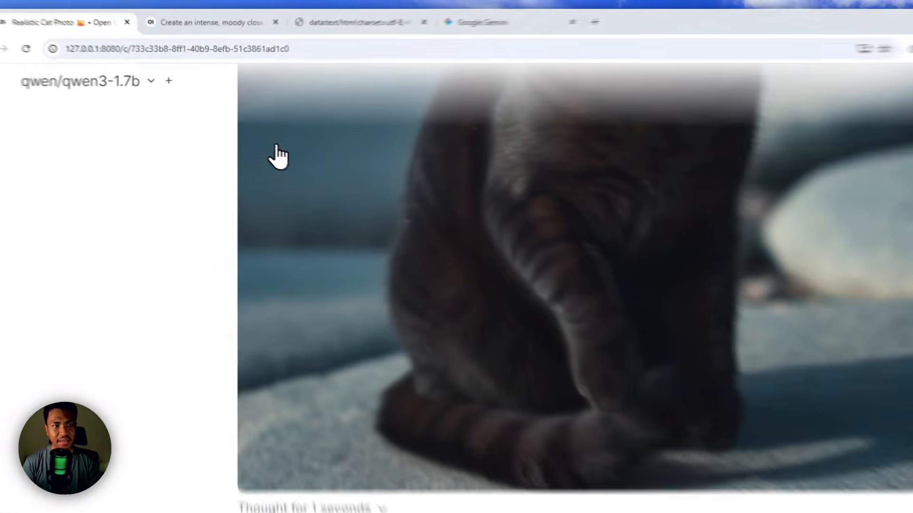
Step: Examine the generated portraits and their descriptions in the chat about the moody close-up portrait of a mature man
{"action": "left_click", "coordinate": [188, 45]}
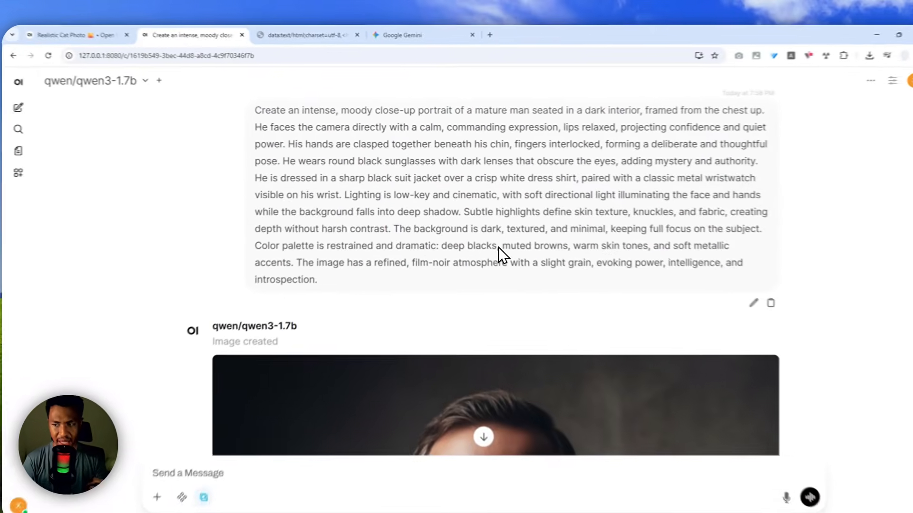
{"action": "scroll", "coordinate": [430, 290], "scroll_direction": "down", "scroll_amount": 5}
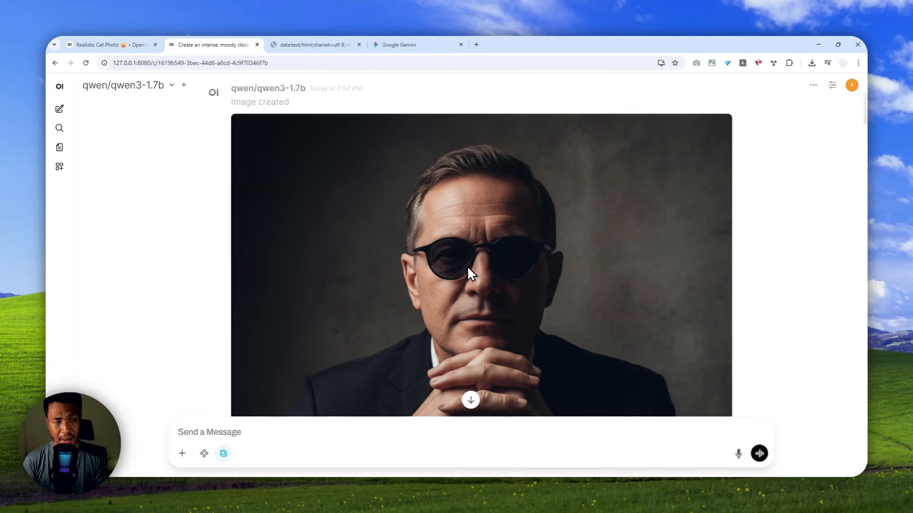
{"action": "scroll", "coordinate": [466, 262], "scroll_direction": "down", "scroll_amount": 5}
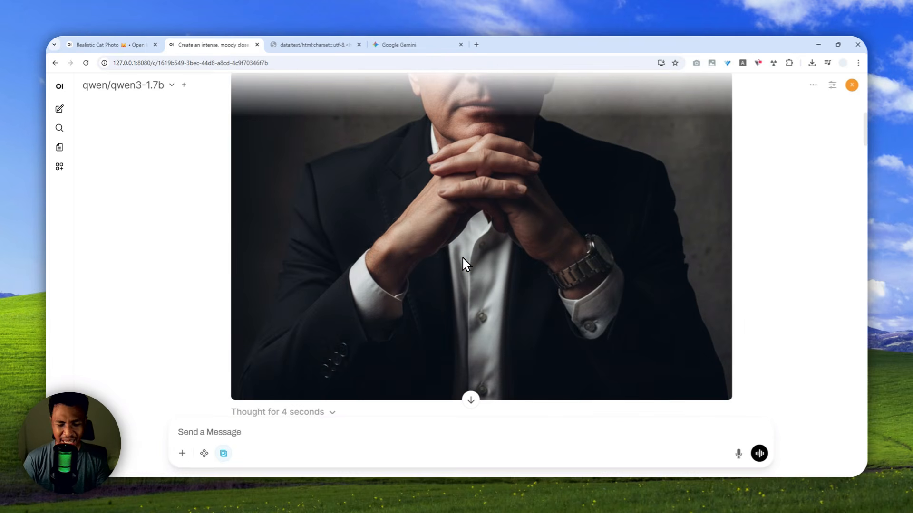
{"action": "scroll", "coordinate": [523, 220], "scroll_direction": "down", "scroll_amount": 10}
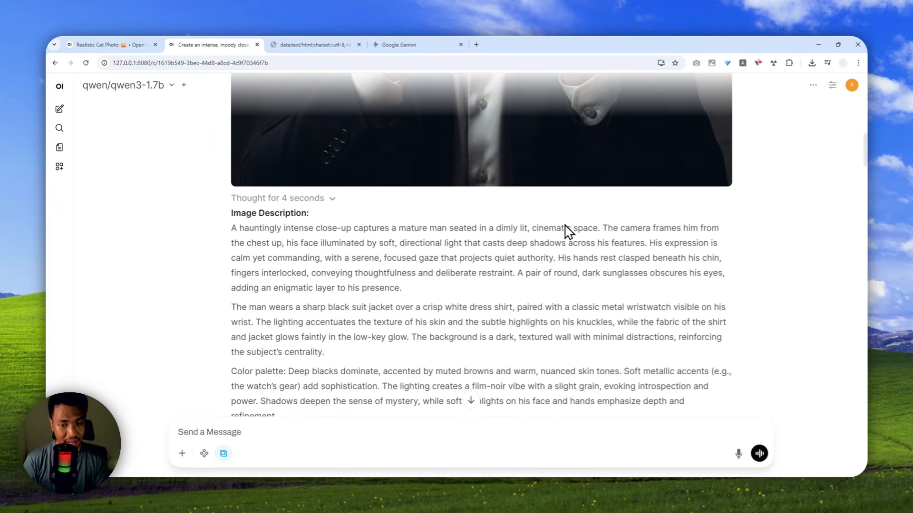
{"action": "scroll", "coordinate": [554, 250], "scroll_direction": "down", "scroll_amount": 10}
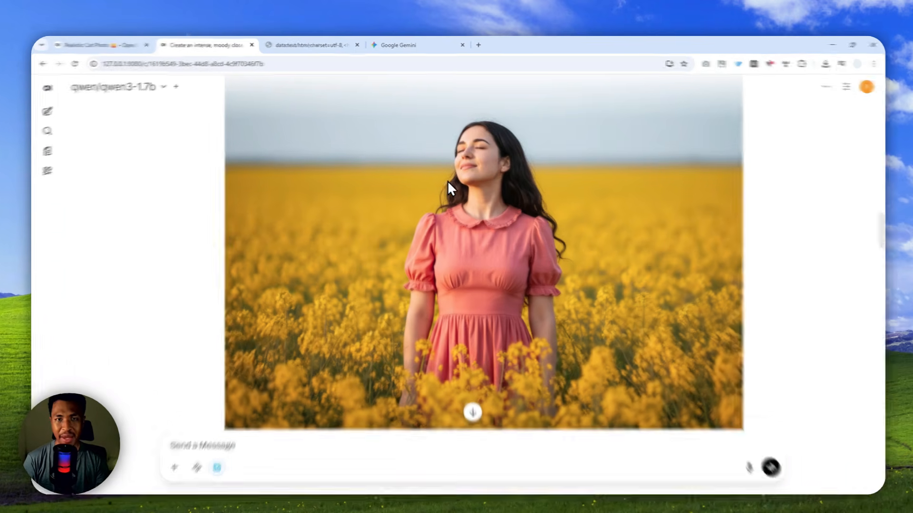
Step: Compare the black-suited man portrait on a red background in Google Gemini with the Open WebUI version, including the image corner and prompt
{"action": "left_click", "coordinate": [399, 45]}
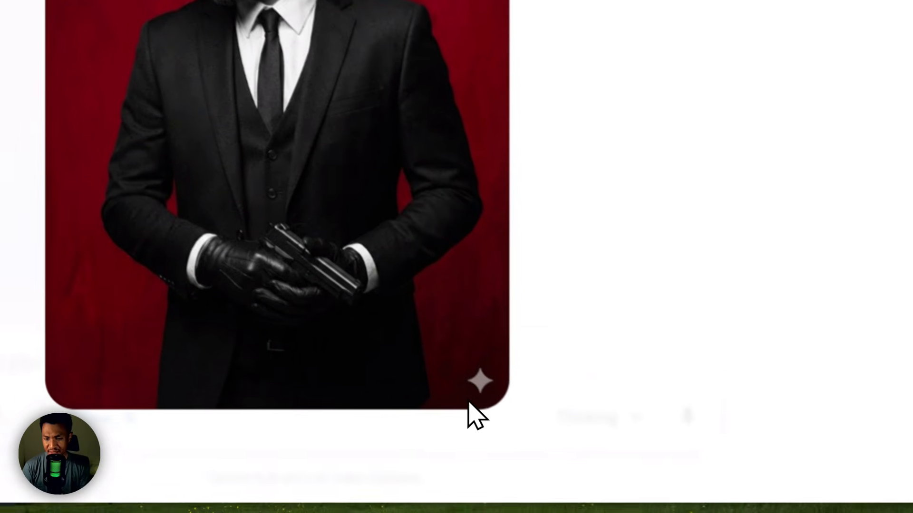
{"action": "left_click", "coordinate": [482, 360]}
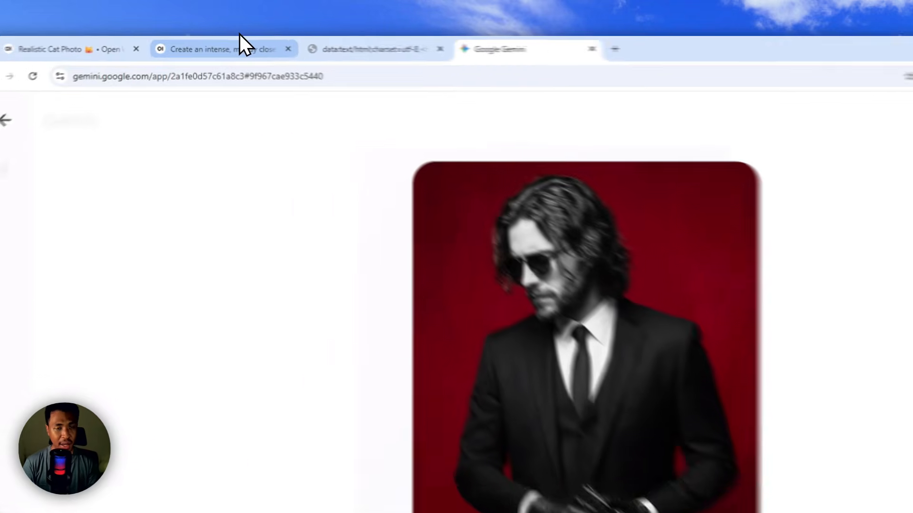
{"action": "left_click", "coordinate": [233, 45]}
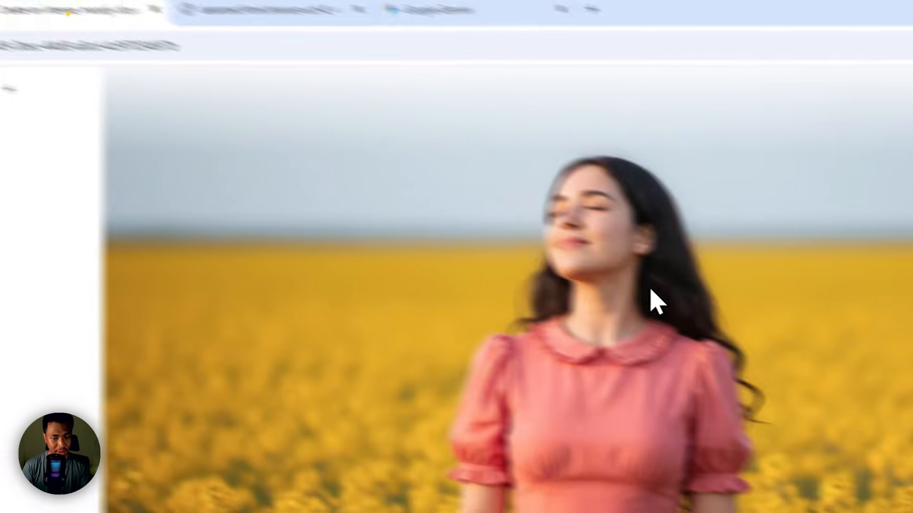
{"action": "scroll", "coordinate": [656, 302], "scroll_direction": "down", "scroll_amount": 10}
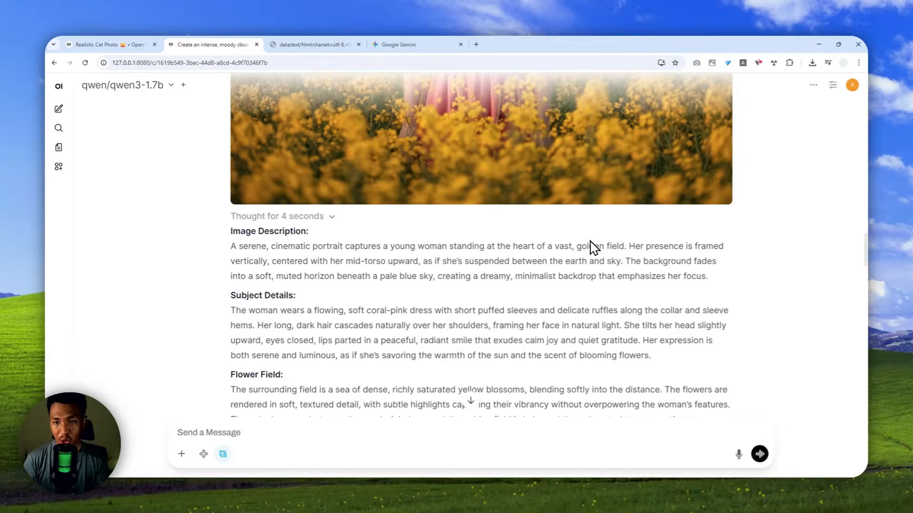
{"action": "scroll", "coordinate": [592, 249], "scroll_direction": "down", "scroll_amount": 10}
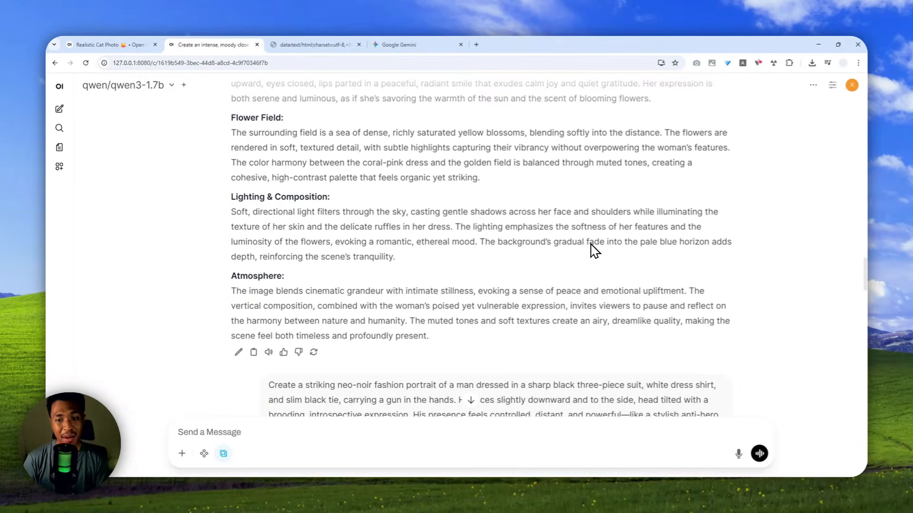
{"action": "scroll", "coordinate": [592, 271], "scroll_direction": "down", "scroll_amount": 4}
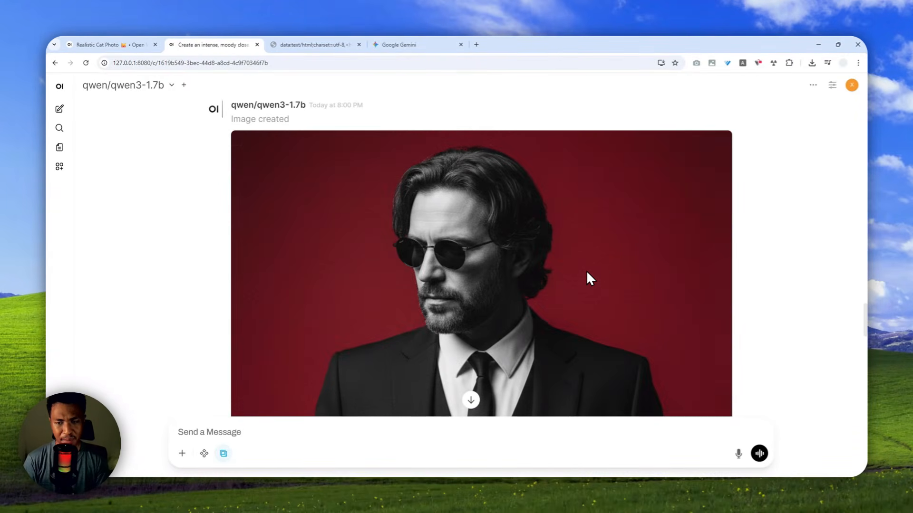
{"action": "scroll", "coordinate": [683, 266], "scroll_direction": "down", "scroll_amount": 5}
{"action": "scroll", "coordinate": [654, 270], "scroll_direction": "down", "scroll_amount": 2}
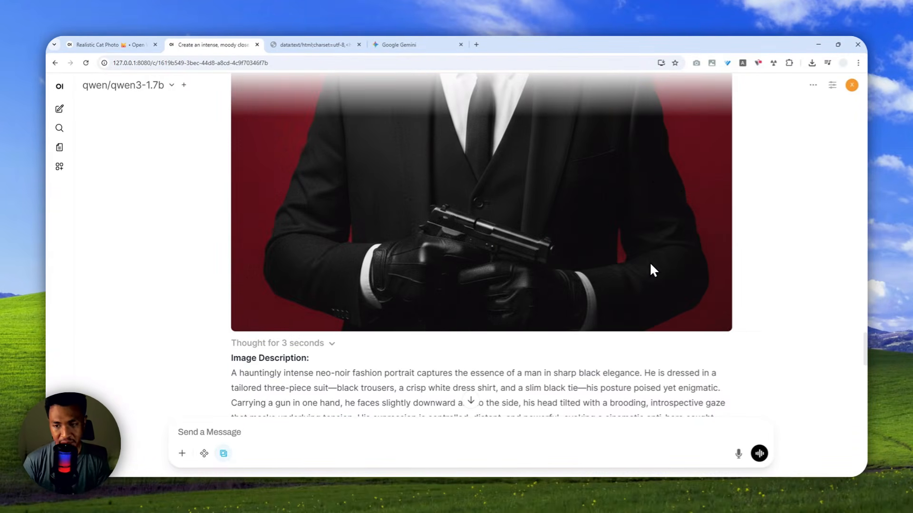
{"action": "scroll", "coordinate": [651, 269], "scroll_direction": "up", "scroll_amount": 6}
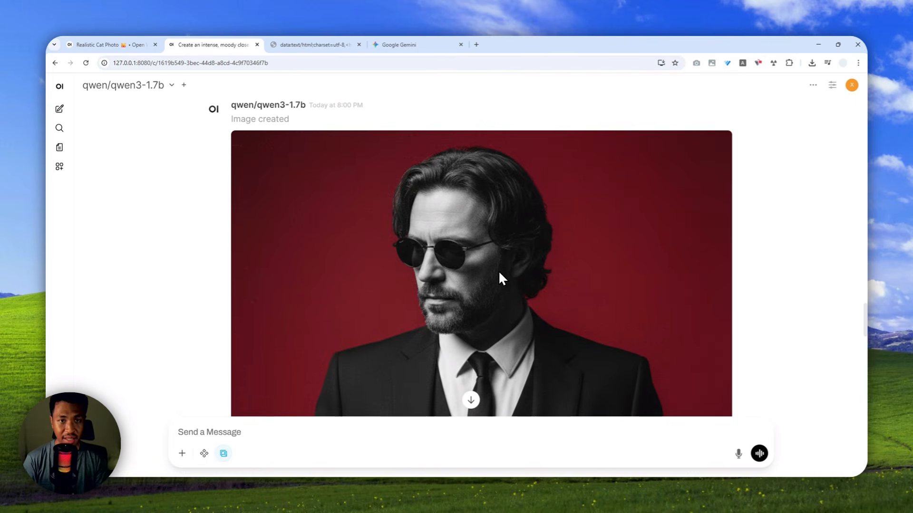
{"action": "scroll", "coordinate": [499, 270], "scroll_direction": "up", "scroll_amount": 3}
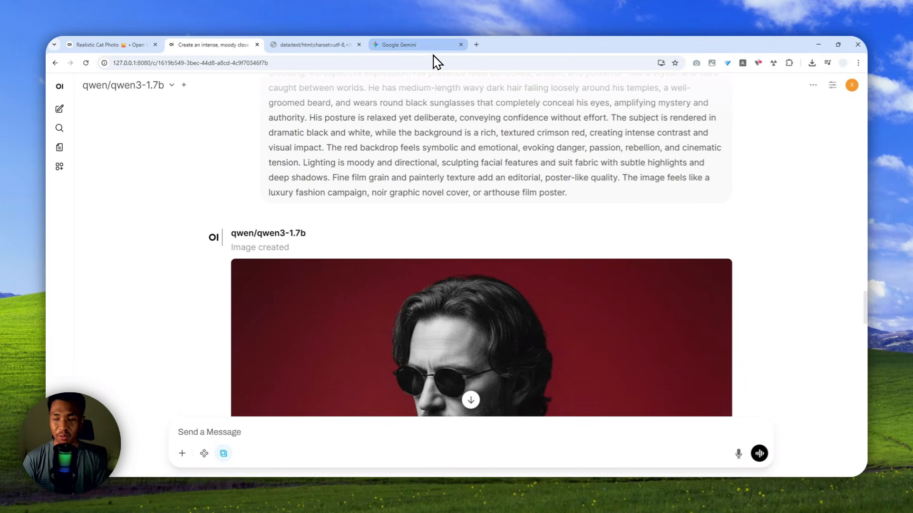
Step: Open Open WebUI at 127.0.0.1:8080 in a new browser tab
{"action": "left_click", "coordinate": [476, 45]}
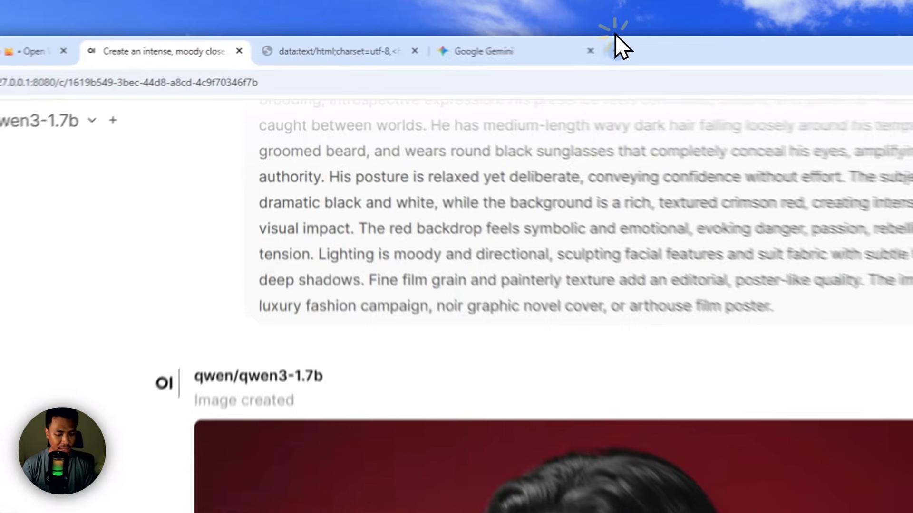
{"action": "type", "text": "1"}
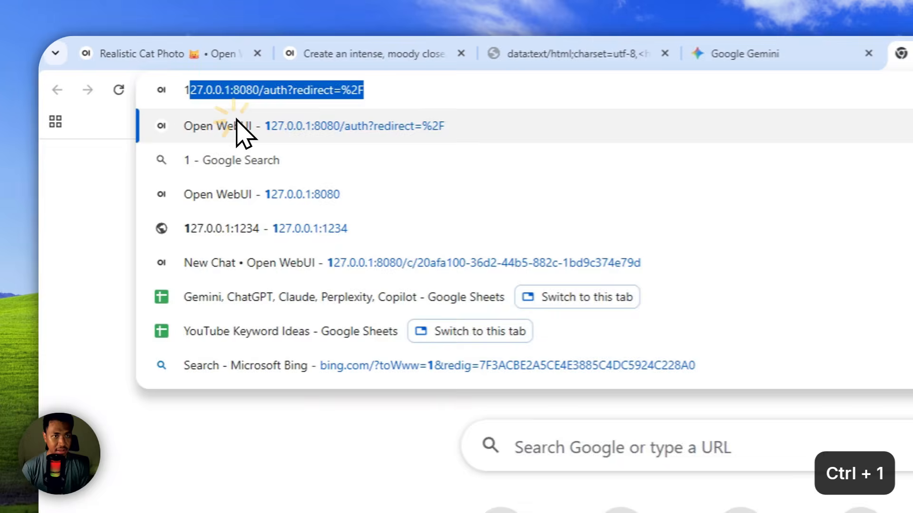
{"action": "left_click", "coordinate": [236, 125]}
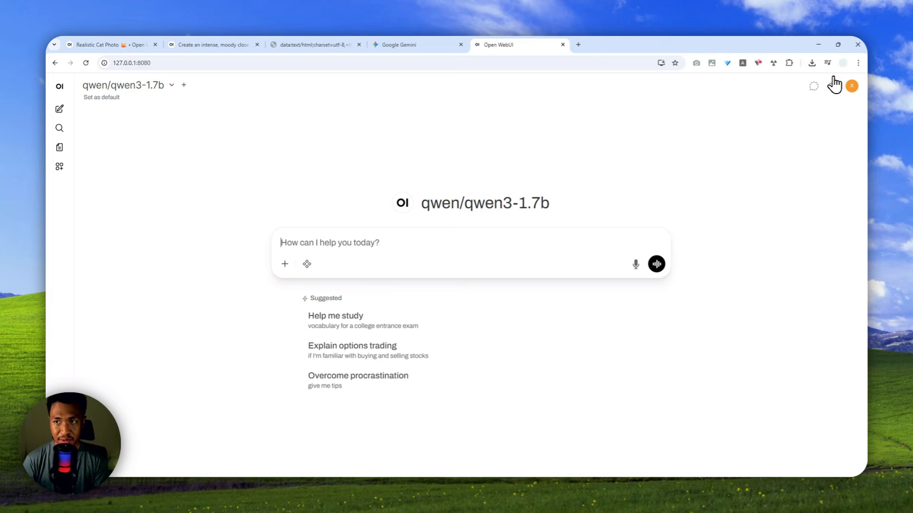
Step: Open the Images settings in the Open WebUI admin panel
{"action": "left_click", "coordinate": [852, 85]}
{"action": "left_click", "coordinate": [785, 159]}
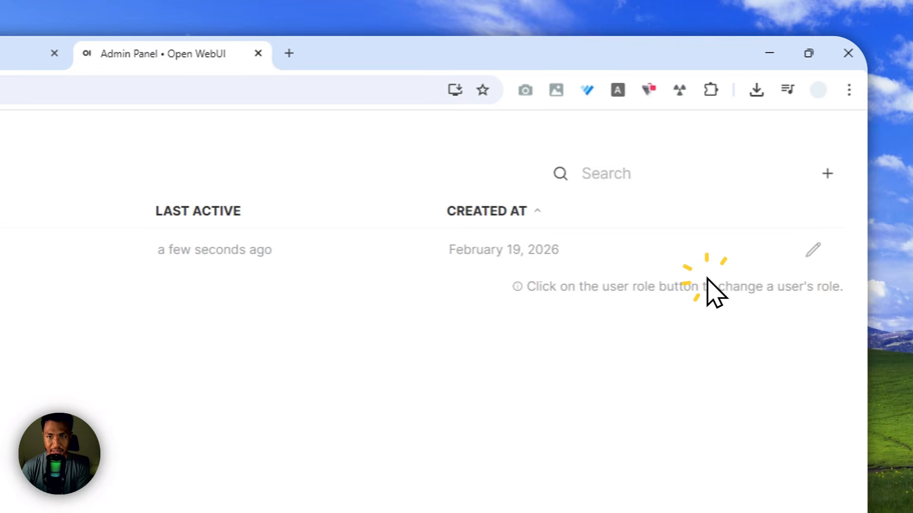
{"action": "left_click", "coordinate": [265, 153]}
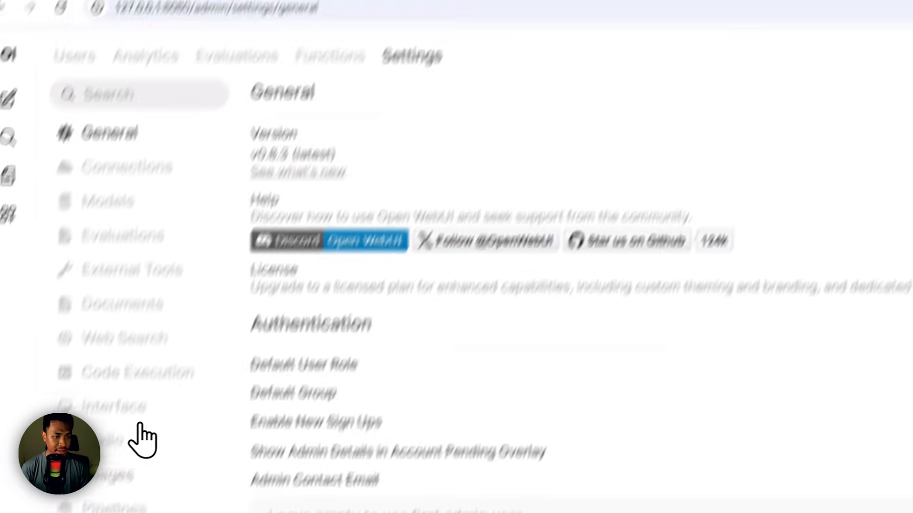
{"action": "left_click", "coordinate": [148, 364]}
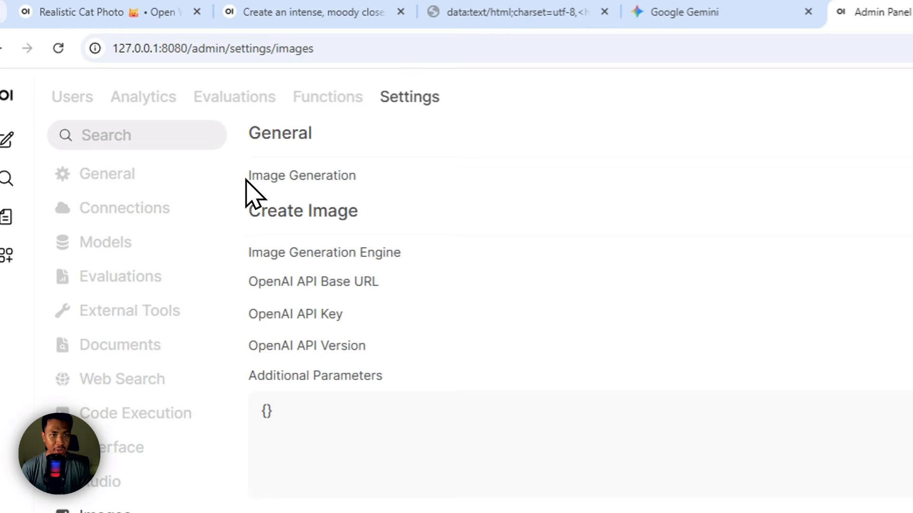
Step: Enable Image Generation and clear the Create Image model name
{"action": "left_click", "coordinate": [247, 174]}
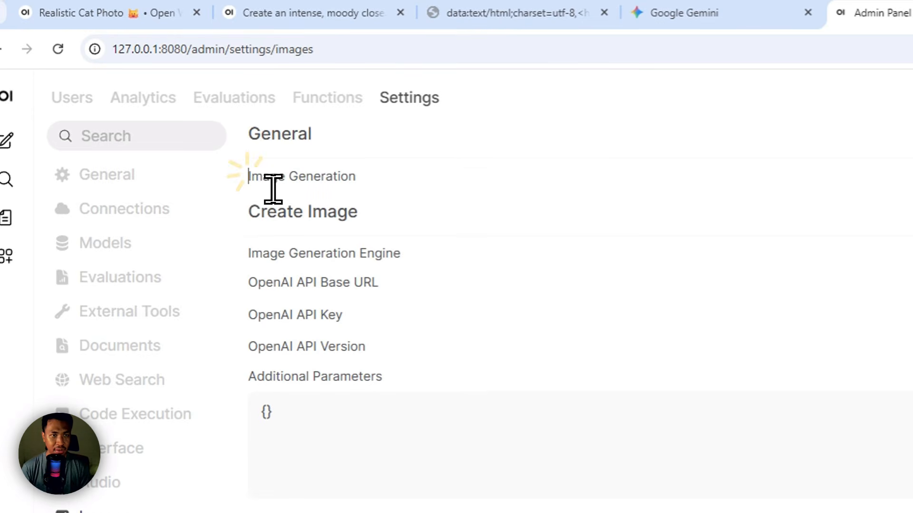
{"action": "left_click", "coordinate": [872, 217]}
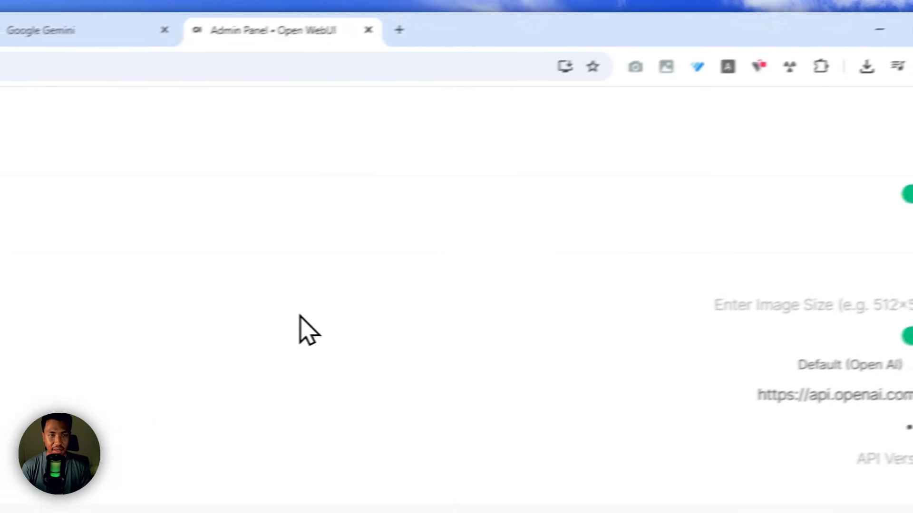
{"action": "left_click", "coordinate": [810, 234]}
{"action": "key", "text": "ctrl+BackSpace"}
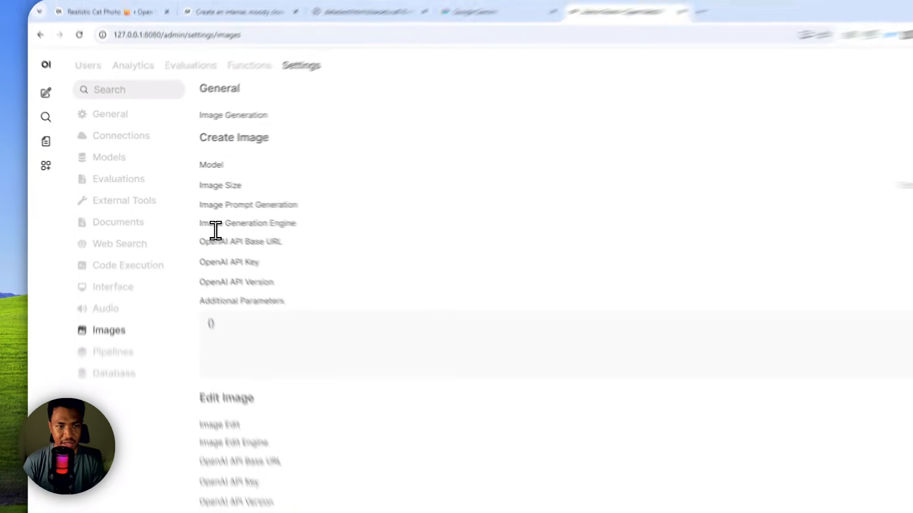
Step: Set the Image Generation Engine for creating images to Gemini
{"action": "left_click_drag", "start_coordinate": [180, 212], "coordinate": [272, 215]}
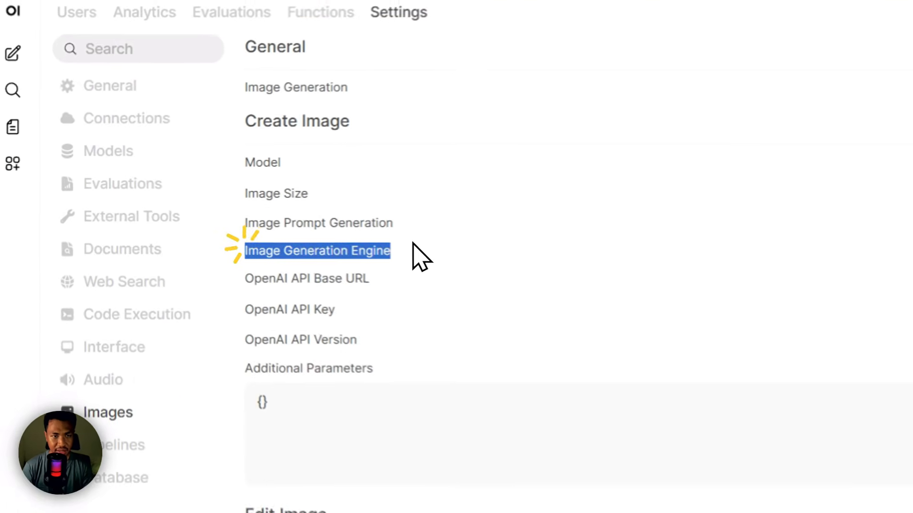
{"action": "left_click", "coordinate": [898, 238]}
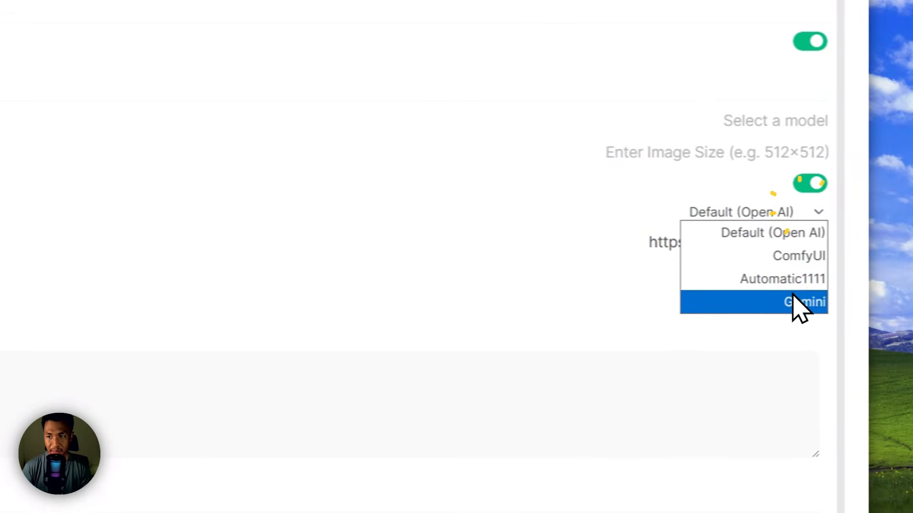
{"action": "left_click", "coordinate": [891, 320]}
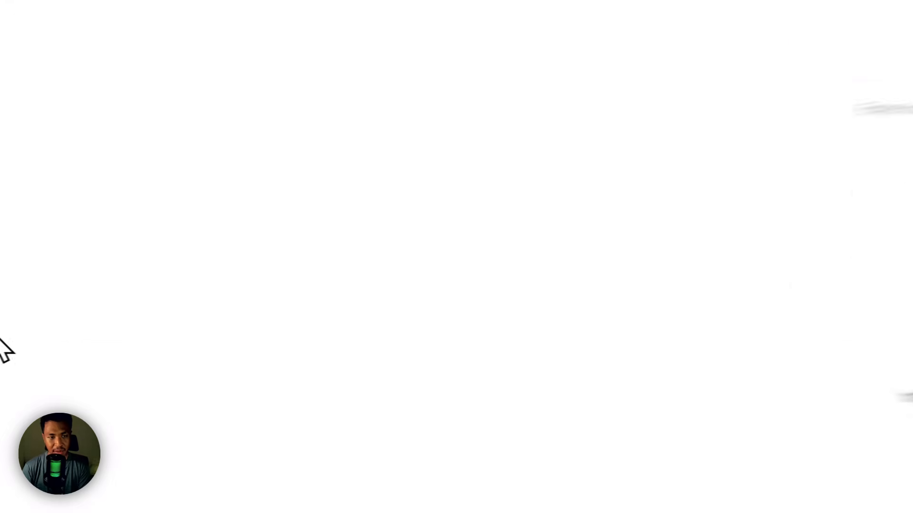
{"action": "left_click_drag", "start_coordinate": [167, 242], "coordinate": [344, 259]}
{"action": "left_click", "coordinate": [327, 244]}
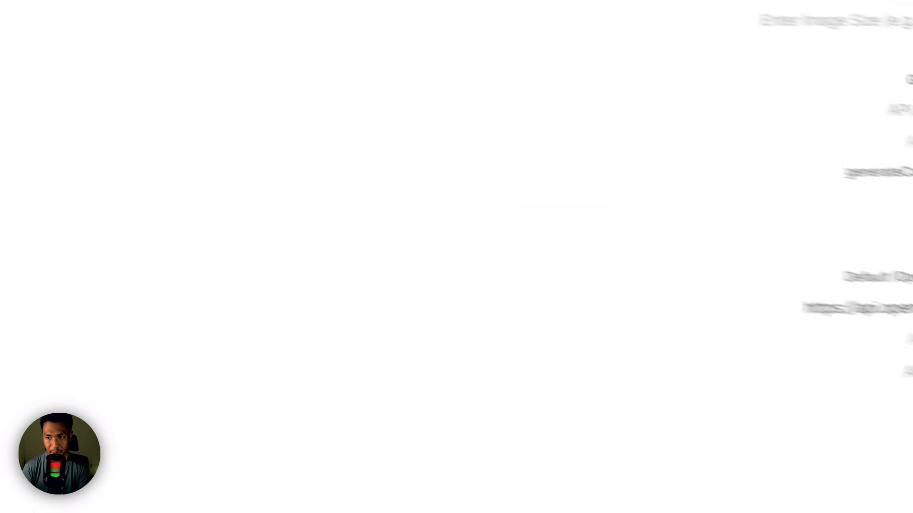
Step: Enable Image Edit with Gemini as its engine and clear its prefilled base URL and API key
{"action": "left_click", "coordinate": [824, 217]}
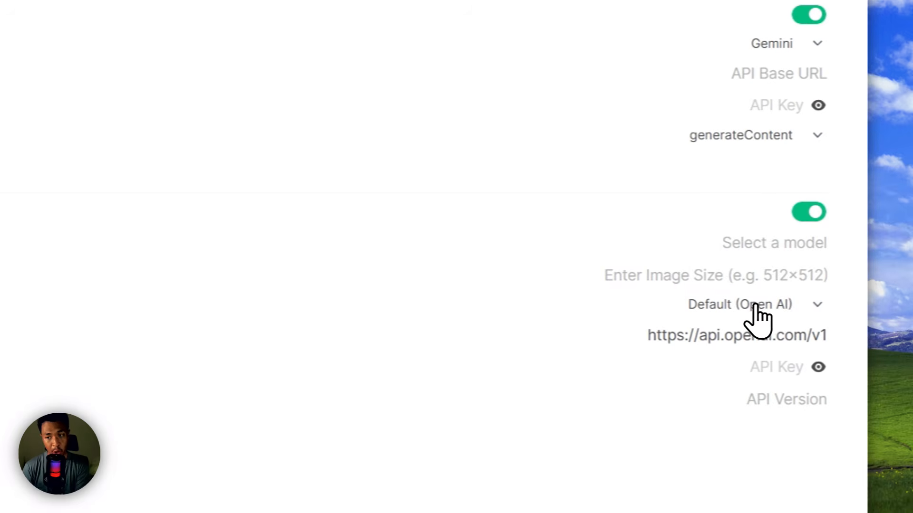
{"action": "left_click", "coordinate": [790, 366]}
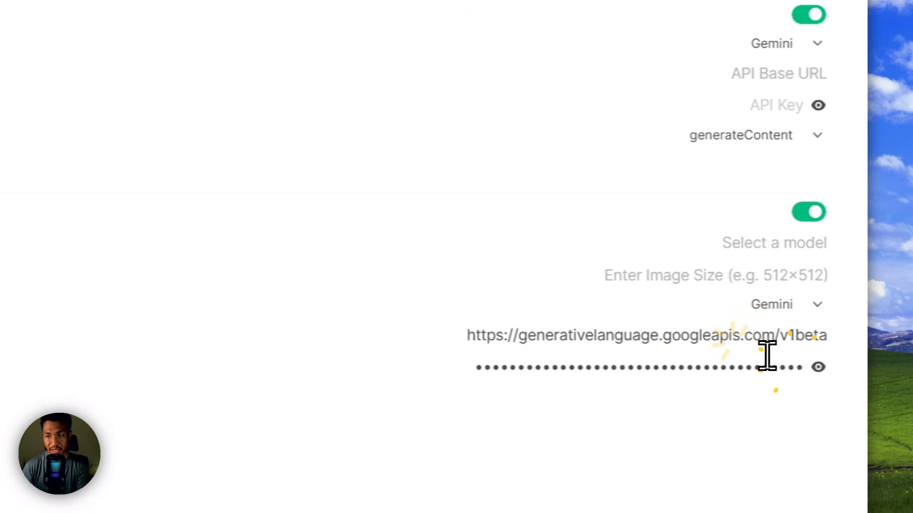
{"action": "triple_click", "coordinate": [761, 341]}
{"action": "key", "text": "ctrl+BackSpace"}
{"action": "triple_click", "coordinate": [772, 370]}
{"action": "key", "text": "ctrl+BackSpace"}
{"action": "scroll", "coordinate": [681, 103], "scroll_direction": "up", "scroll_amount": 1}
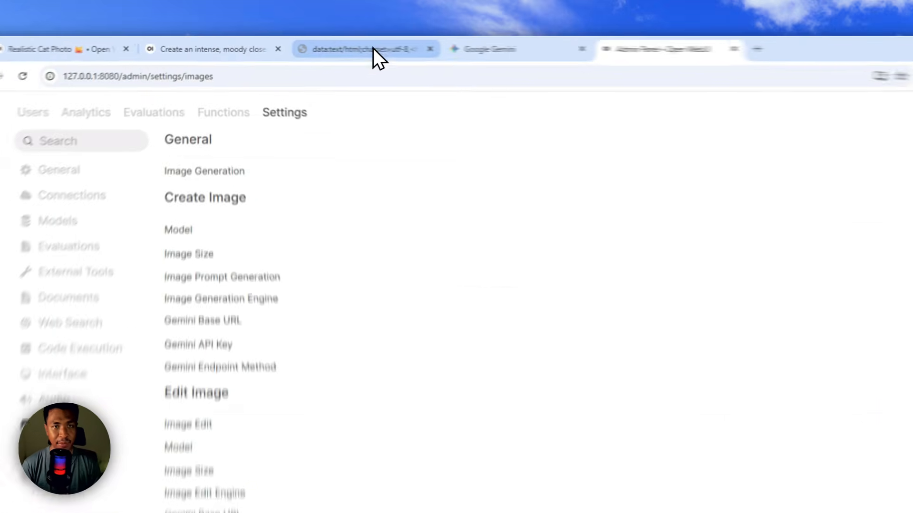
Step: Examine the model IDs listed for Gemini Nano Banana and Gemini Nano Banana Pro in the reference notes page
{"action": "left_click", "coordinate": [320, 45]}
{"action": "left_click_drag", "start_coordinate": [557, 265], "coordinate": [371, 281]}
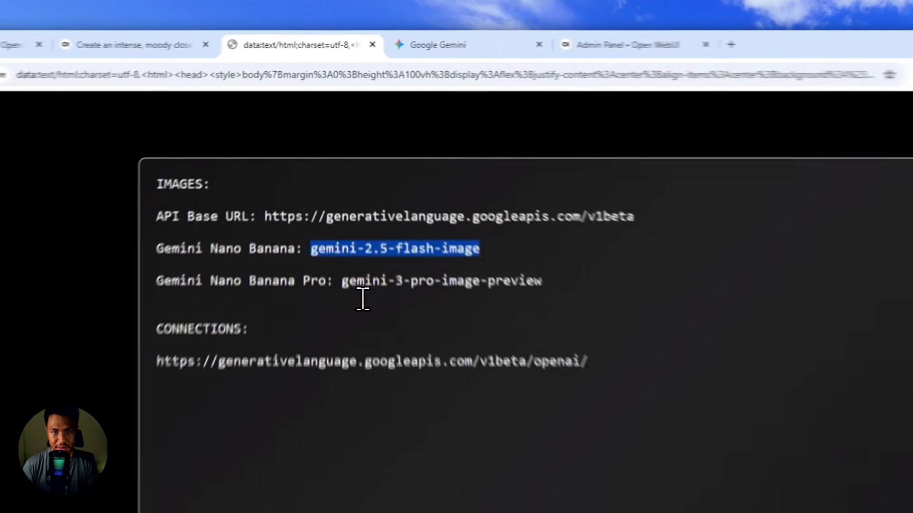
{"action": "left_click_drag", "start_coordinate": [340, 200], "coordinate": [479, 199]}
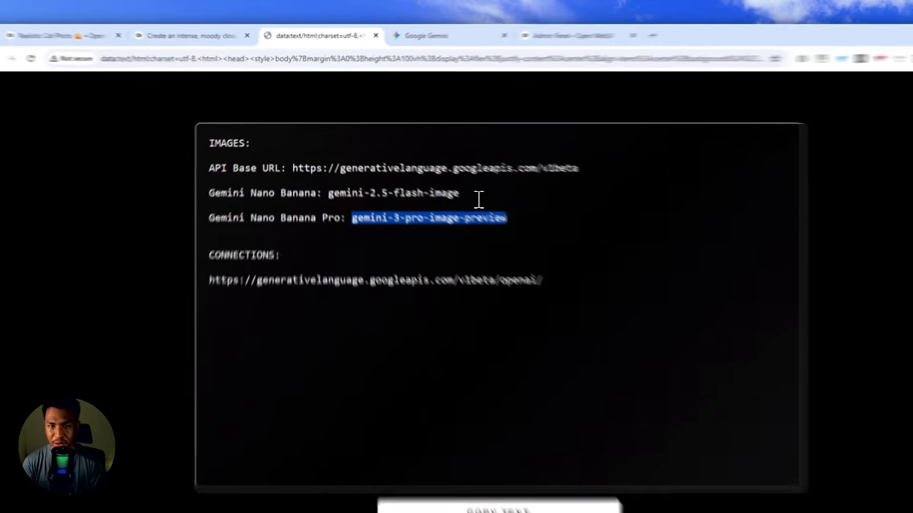
{"action": "left_click_drag", "start_coordinate": [428, 170], "coordinate": [349, 176]}
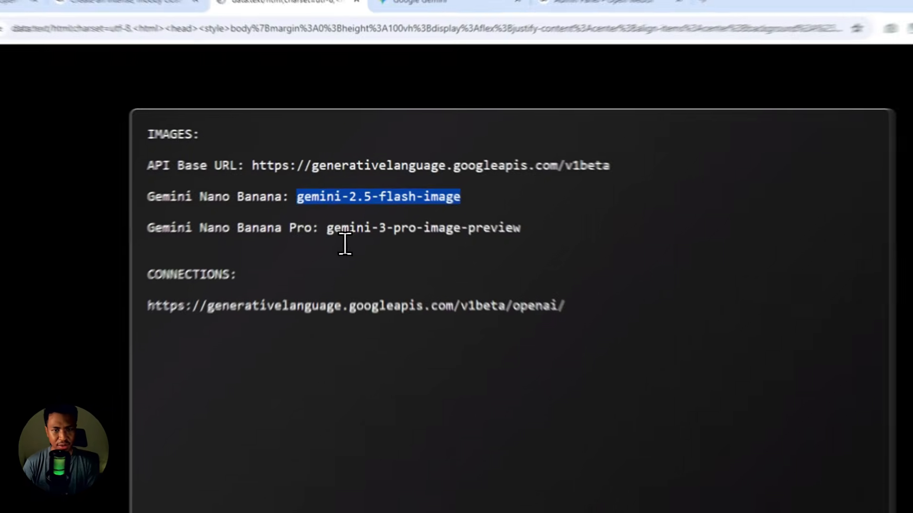
{"action": "left_click_drag", "start_coordinate": [339, 189], "coordinate": [452, 199]}
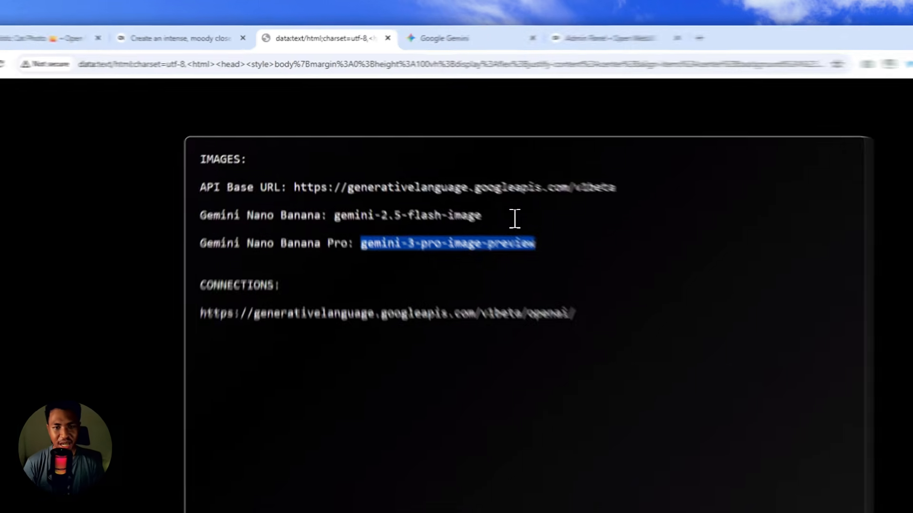
{"action": "left_click_drag", "start_coordinate": [448, 174], "coordinate": [338, 177]}
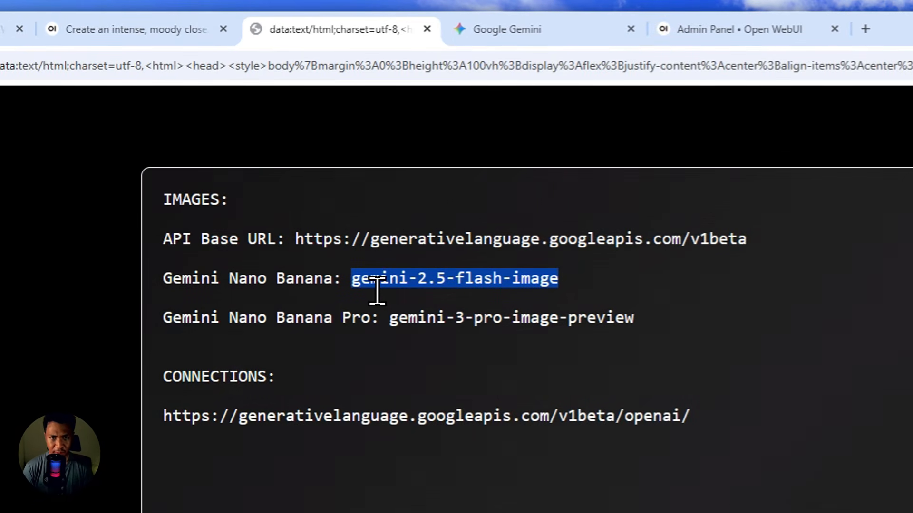
Step: Copy the model ID gemini-2.5-flash-image from the notes page into the Create Image model setting in Open WebUI
{"action": "right_click", "coordinate": [397, 265]}
{"action": "left_click", "coordinate": [370, 279]}
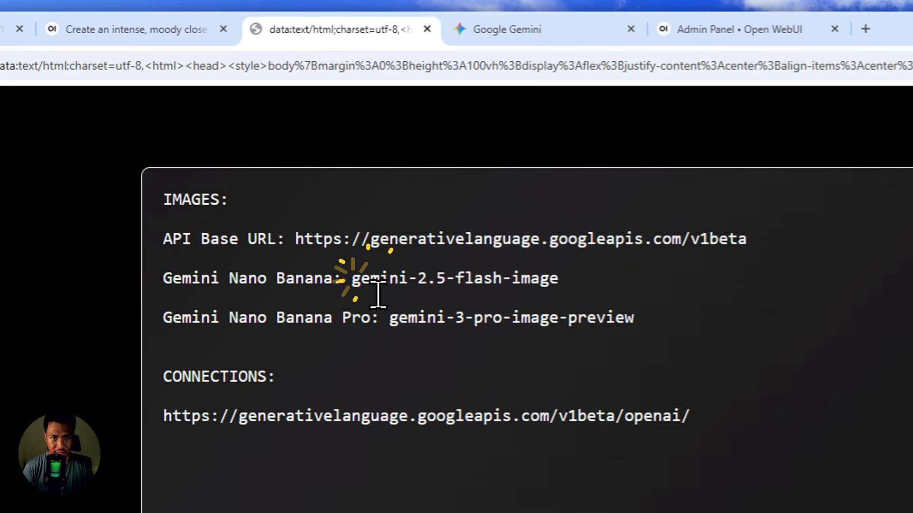
{"action": "right_click", "coordinate": [492, 286]}
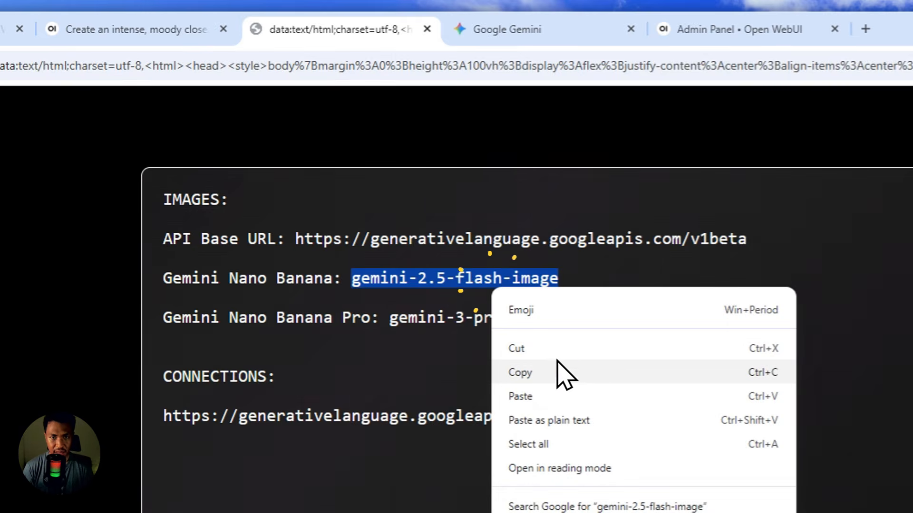
{"action": "left_click", "coordinate": [552, 371]}
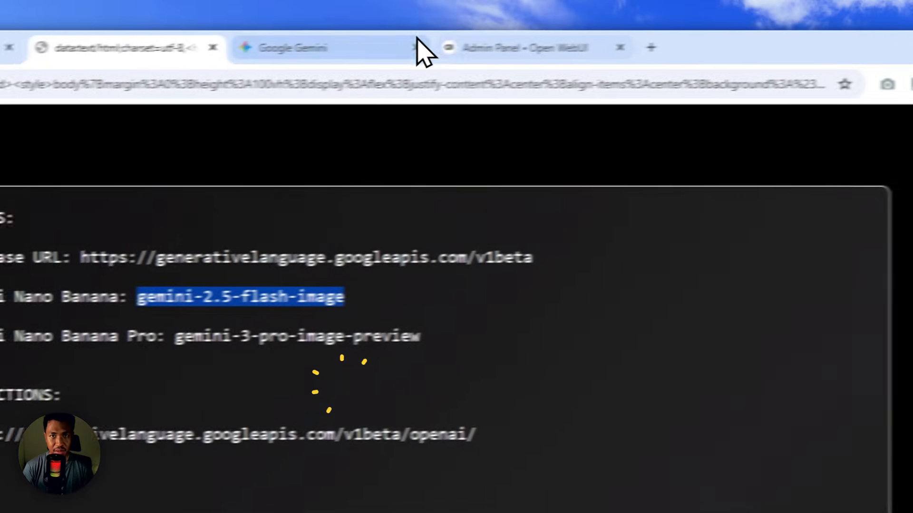
{"action": "left_click_drag", "start_coordinate": [500, 40], "coordinate": [298, 33]}
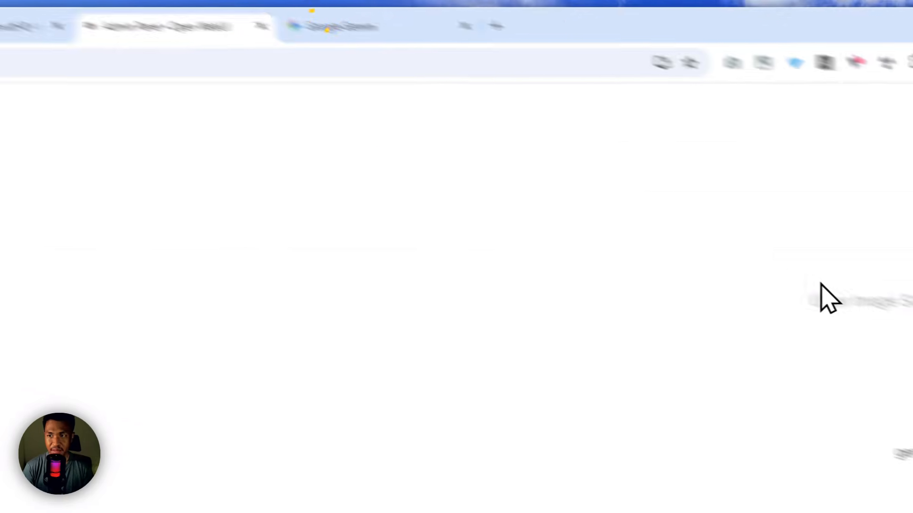
{"action": "right_click", "coordinate": [789, 208]}
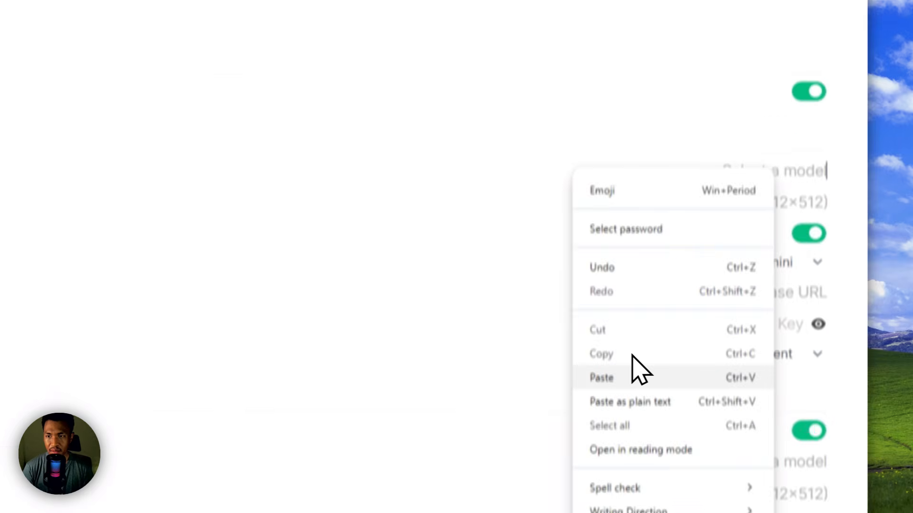
{"action": "left_click", "coordinate": [632, 412]}
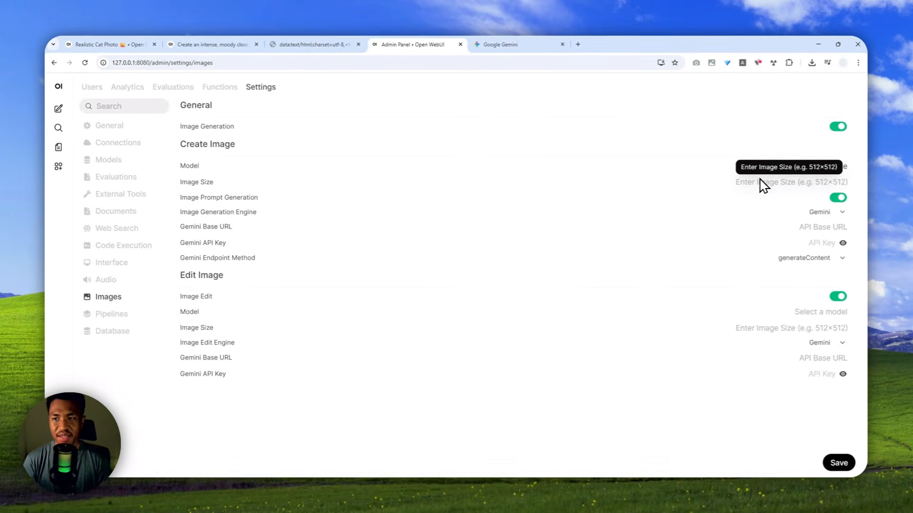
Step: Set the Create Image size to 512x512 and select Gemini as the Image Generation Engine
{"action": "left_click_drag", "start_coordinate": [758, 167], "coordinate": [826, 171]}
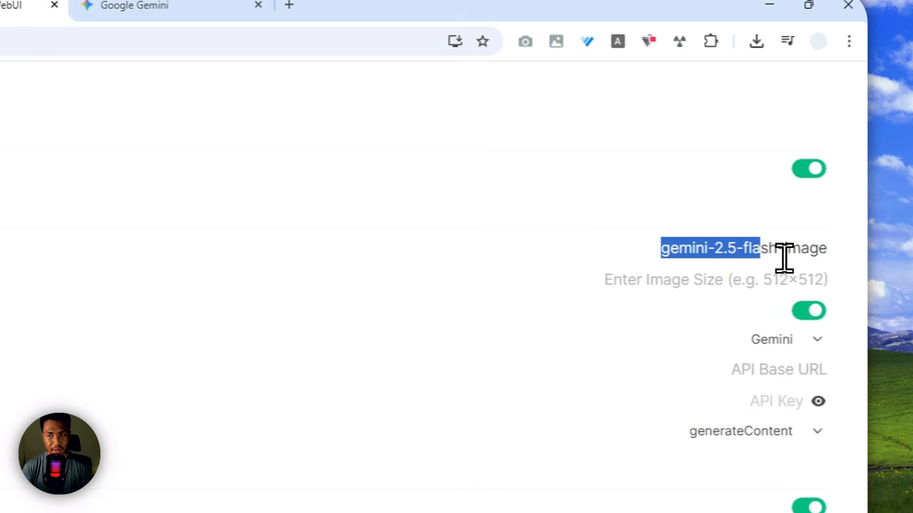
{"action": "left_click", "coordinate": [752, 282]}
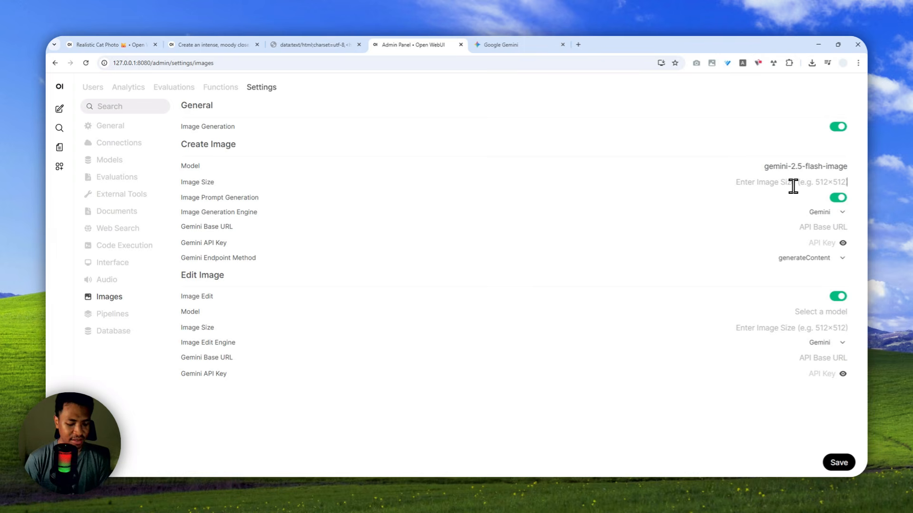
{"action": "key", "text": "ctrl+BackSpace"}
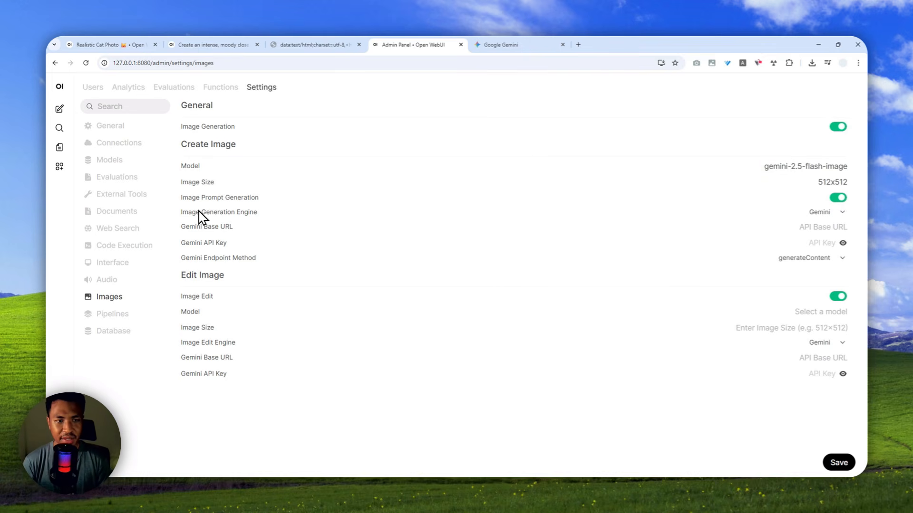
{"action": "left_click", "coordinate": [816, 214]}
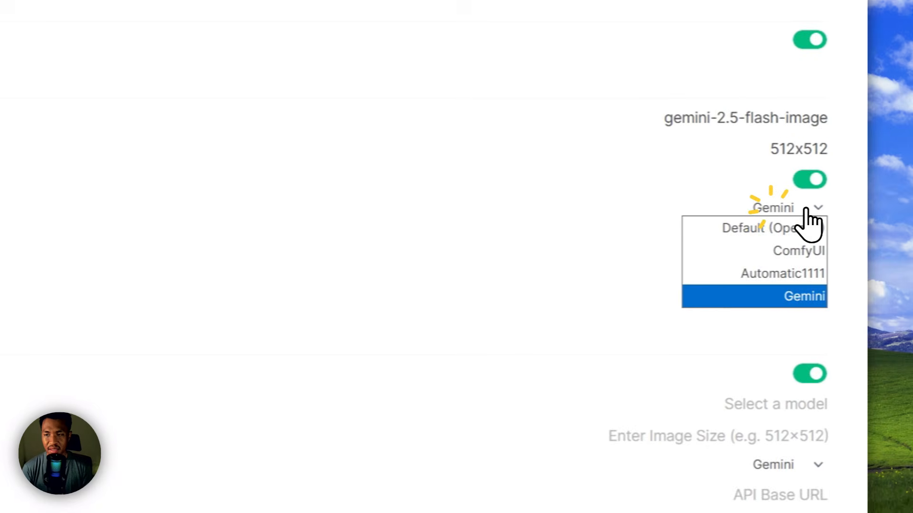
{"action": "left_click", "coordinate": [790, 297]}
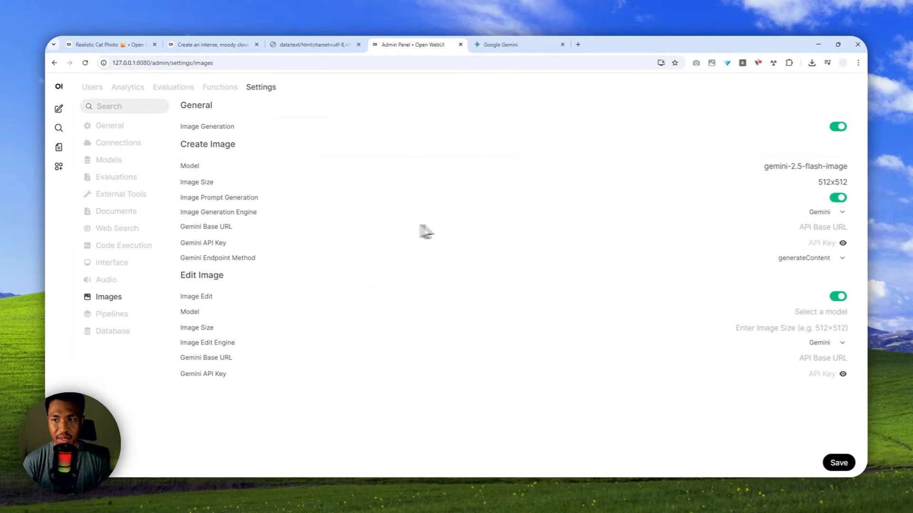
{"action": "left_click", "coordinate": [333, 45]}
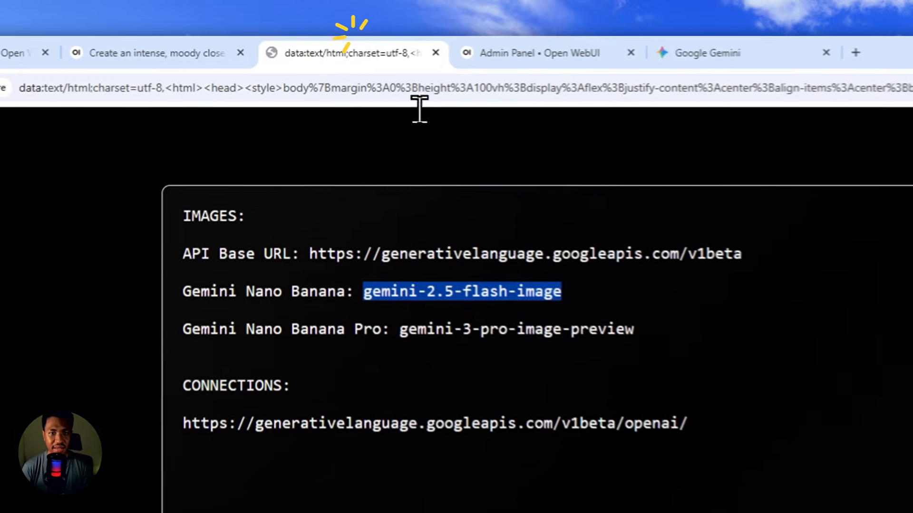
{"action": "left_click", "coordinate": [651, 238]}
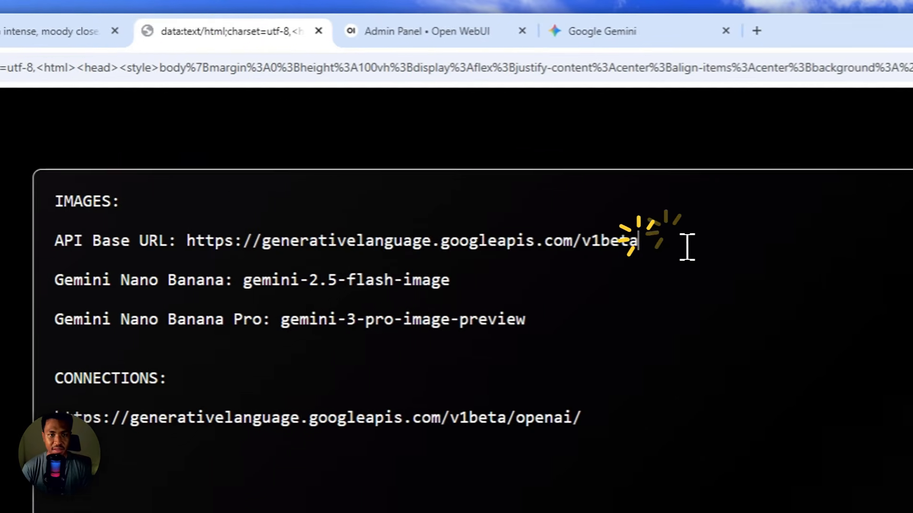
{"action": "left_click_drag", "start_coordinate": [687, 247], "coordinate": [212, 250]}
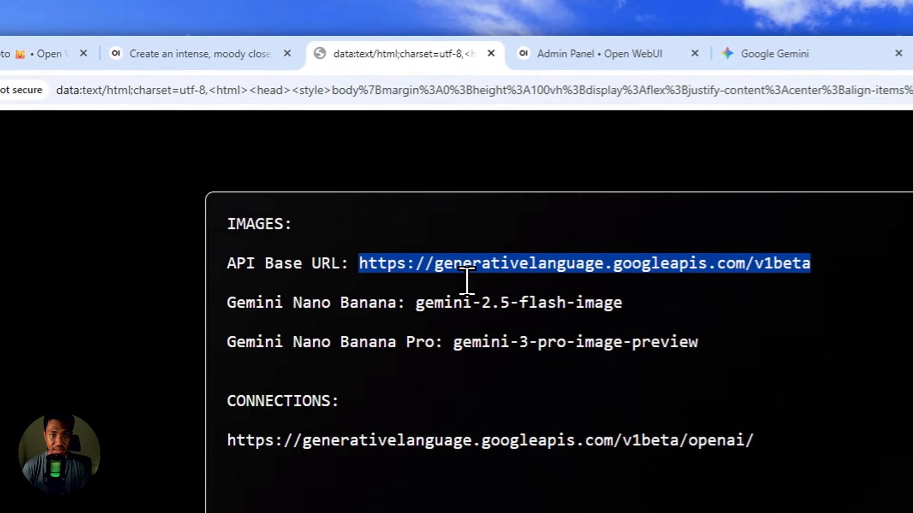
{"action": "right_click", "coordinate": [443, 266]}
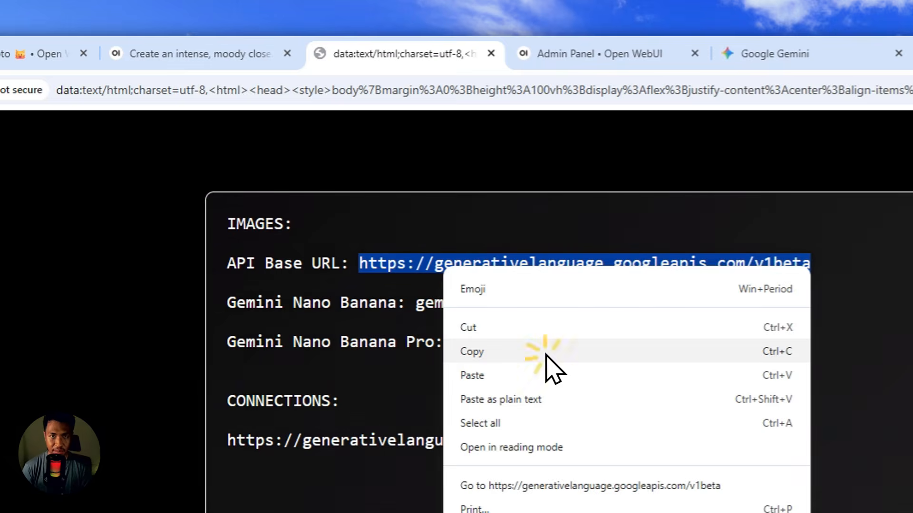
{"action": "left_click", "coordinate": [551, 368]}
{"action": "left_click", "coordinate": [546, 54]}
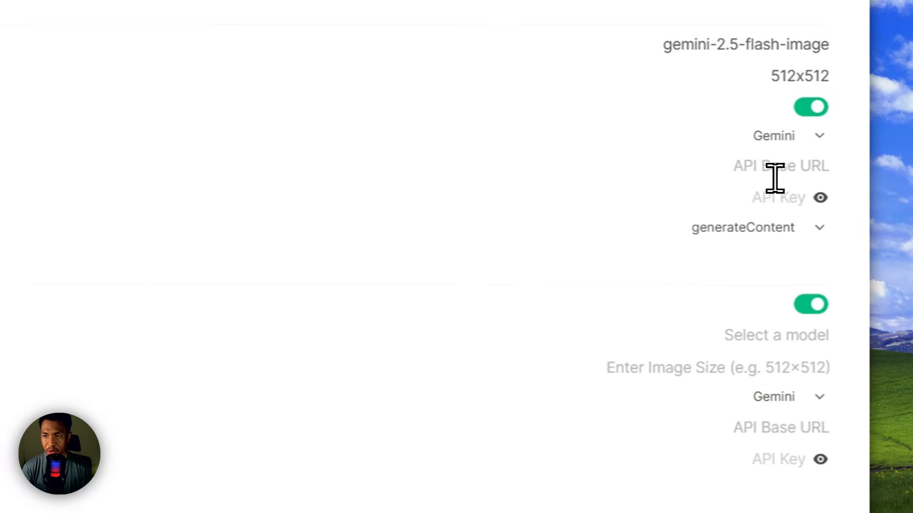
{"action": "right_click", "coordinate": [744, 168]}
{"action": "left_click", "coordinate": [615, 371]}
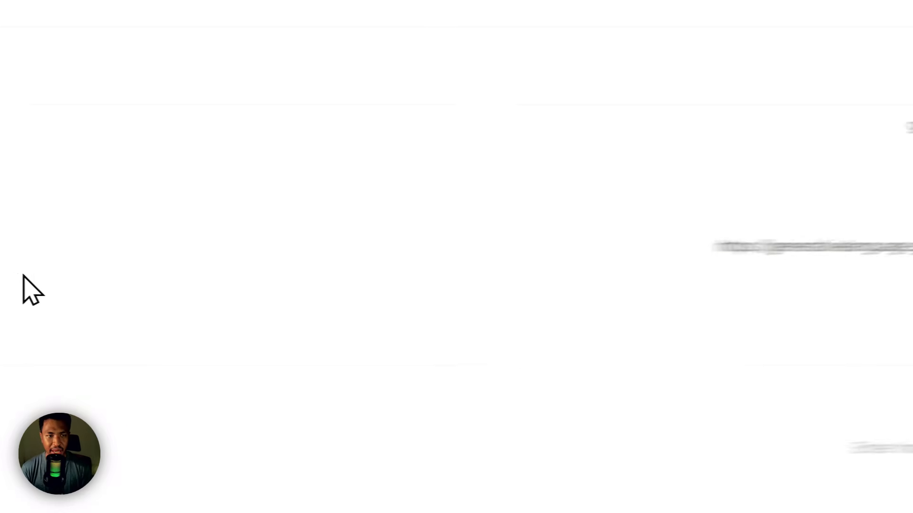
{"action": "left_click", "coordinate": [785, 269]}
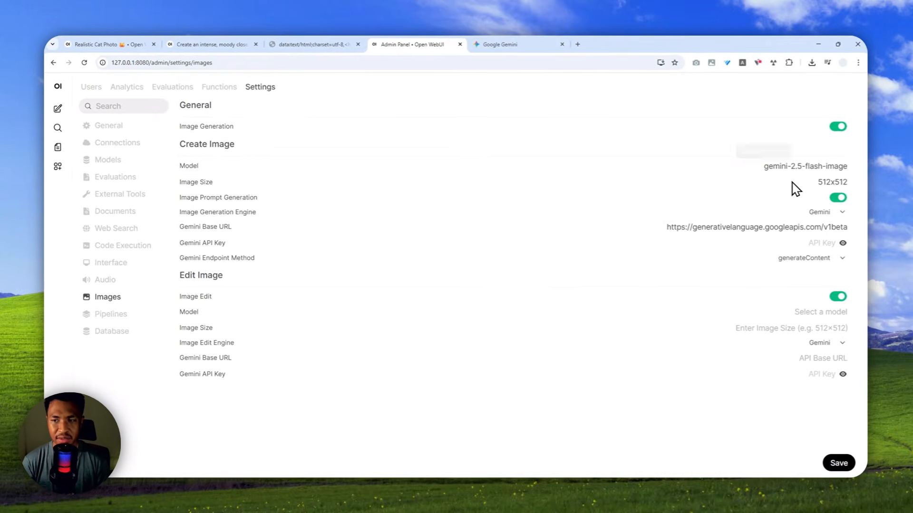
Step: Copy the Create Image model ID gemini-2.5-flash-image into the Edit Image model setting
{"action": "left_click_drag", "start_coordinate": [225, 276], "coordinate": [177, 272]}
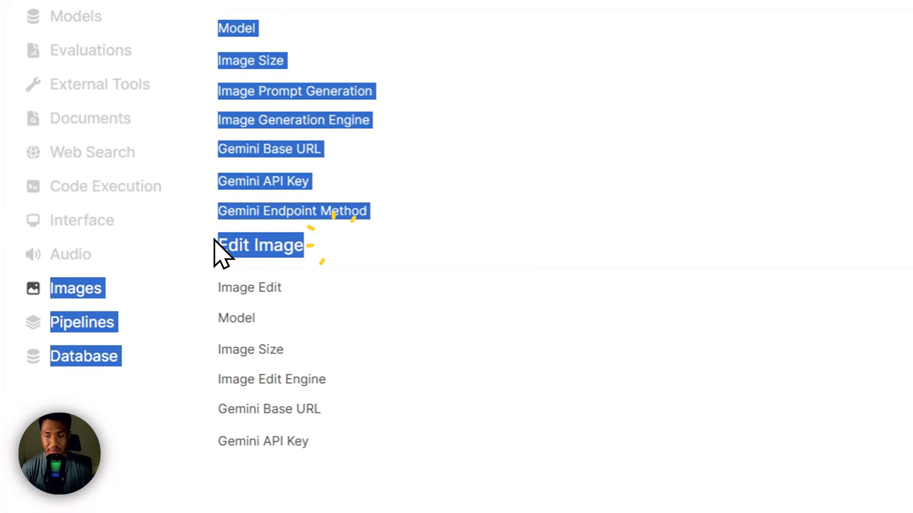
{"action": "left_click", "coordinate": [815, 340]}
{"action": "left_click", "coordinate": [643, 149]}
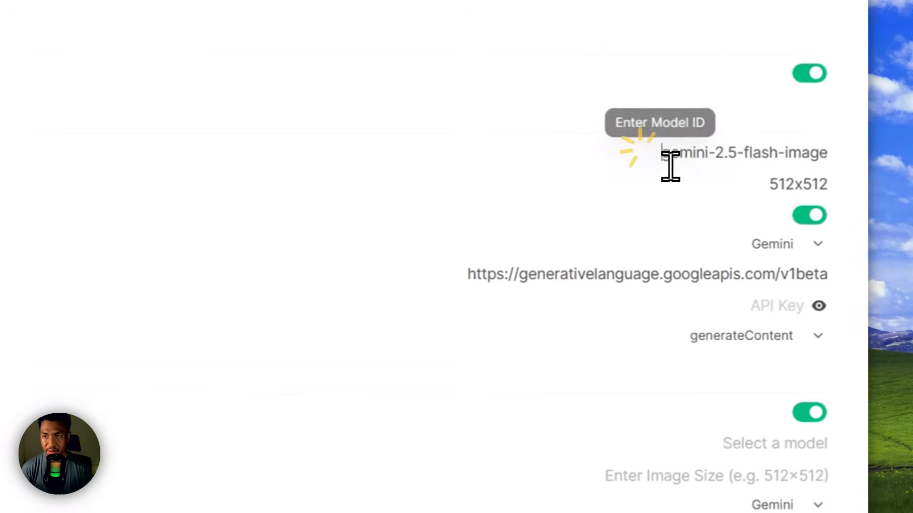
{"action": "left_click_drag", "start_coordinate": [671, 166], "coordinate": [826, 135]}
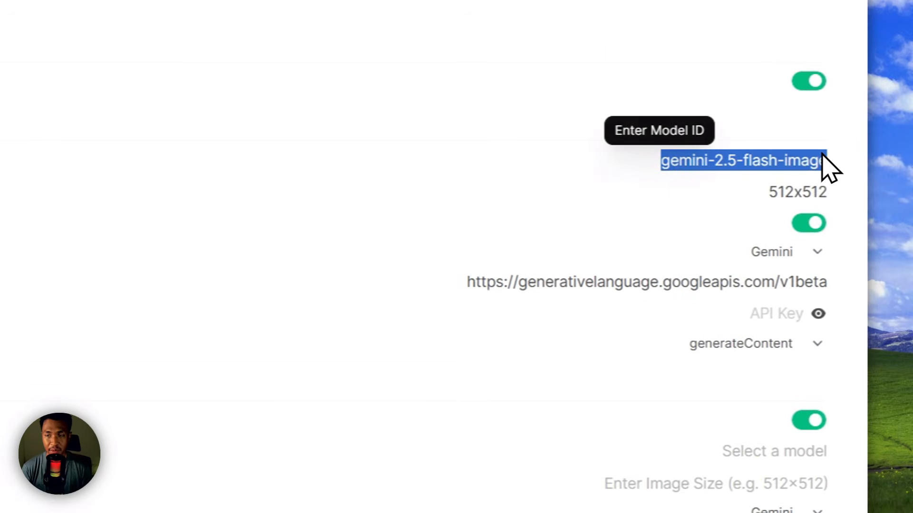
{"action": "key", "text": "ctrl+c"}
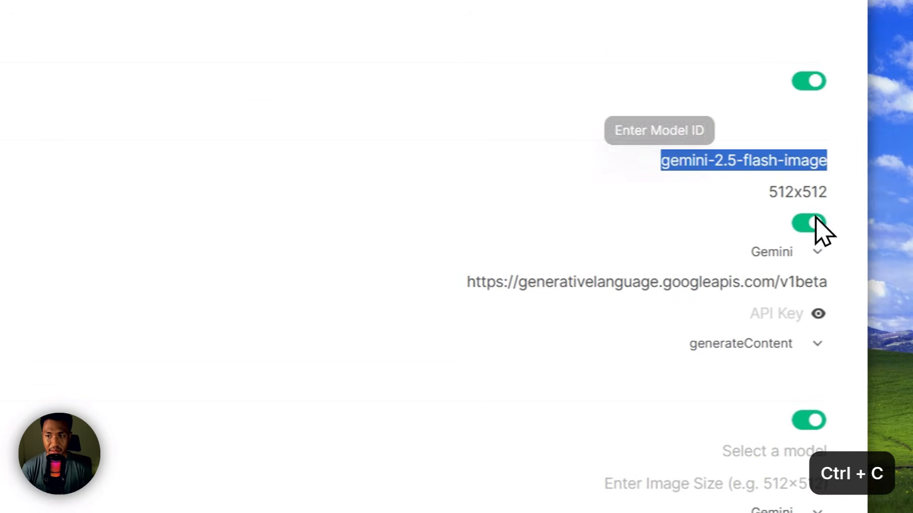
{"action": "scroll", "coordinate": [815, 285], "scroll_direction": "down", "scroll_amount": 3}
{"action": "left_click", "coordinate": [807, 337]}
{"action": "key", "text": "ctrl+v"}
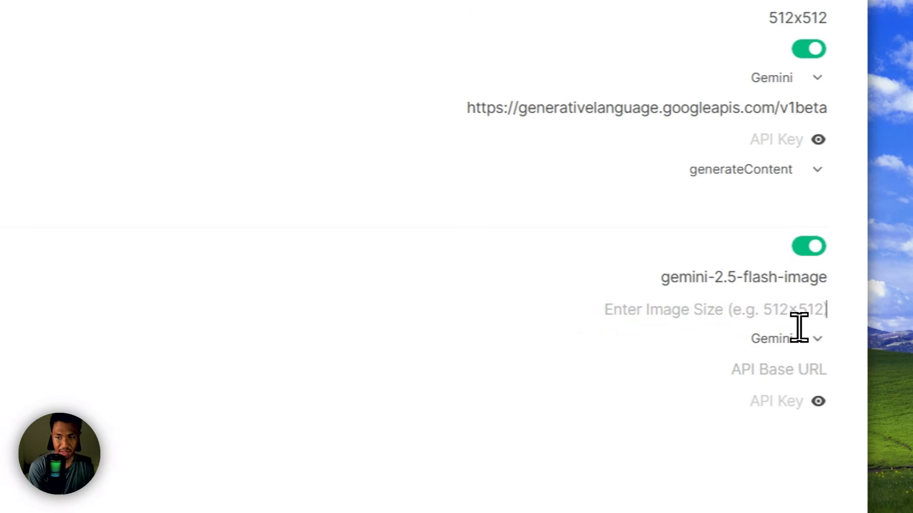
Step: Set the Edit Image size to 512x512 and check that its engine is Gemini
{"action": "type", "text": "512x512"}
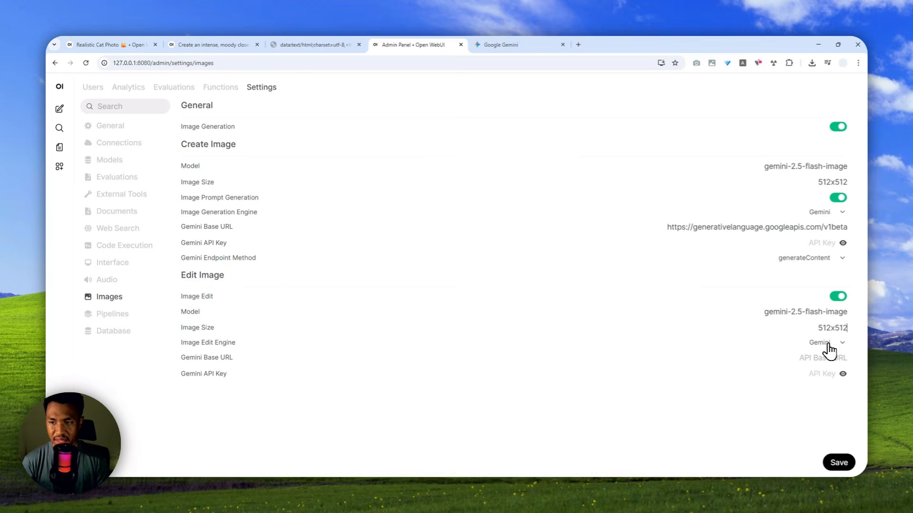
{"action": "left_click", "coordinate": [829, 343]}
{"action": "left_click", "coordinate": [828, 344]}
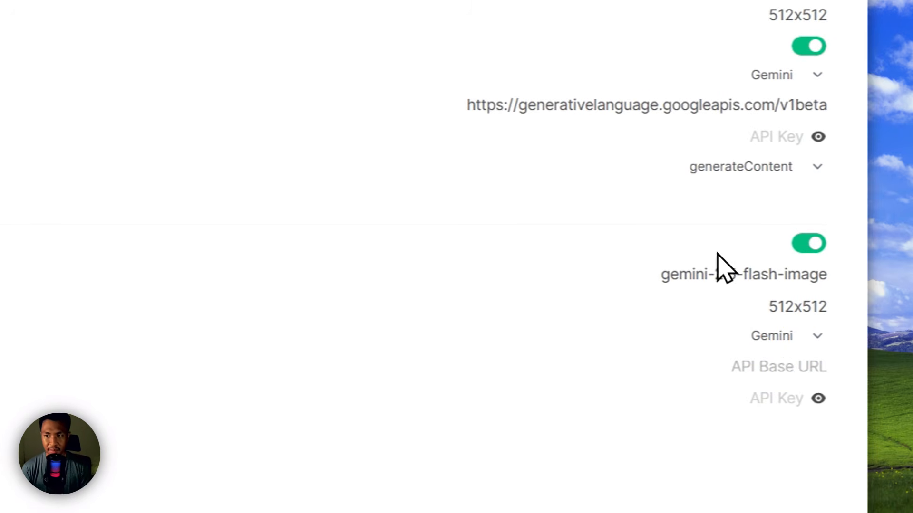
{"action": "scroll", "coordinate": [680, 200], "scroll_direction": "up", "scroll_amount": 1}
{"action": "left_click", "coordinate": [648, 139]}
{"action": "key", "text": "ctrl+a"}
{"action": "key", "text": "ctrl+c"}
{"action": "scroll", "coordinate": [776, 401], "scroll_direction": "down", "scroll_amount": 1}
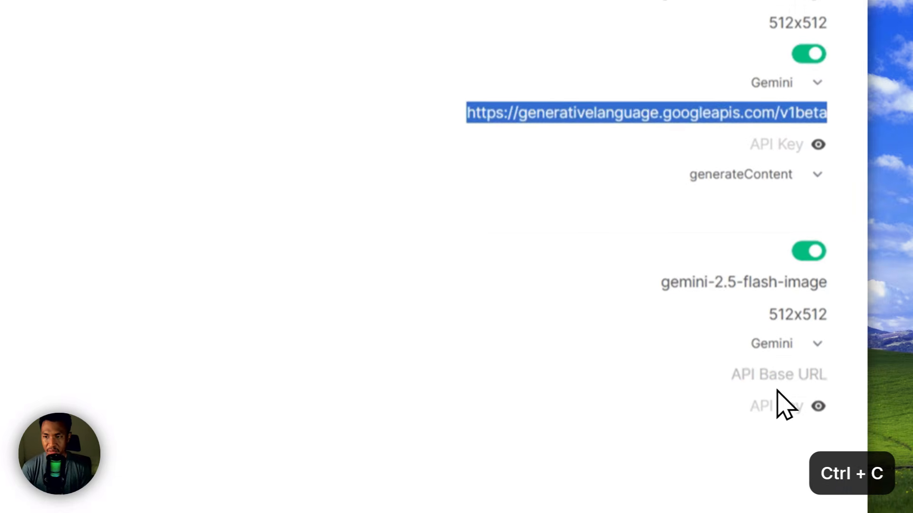
{"action": "left_click", "coordinate": [760, 352]}
{"action": "key", "text": "ctrl+v"}
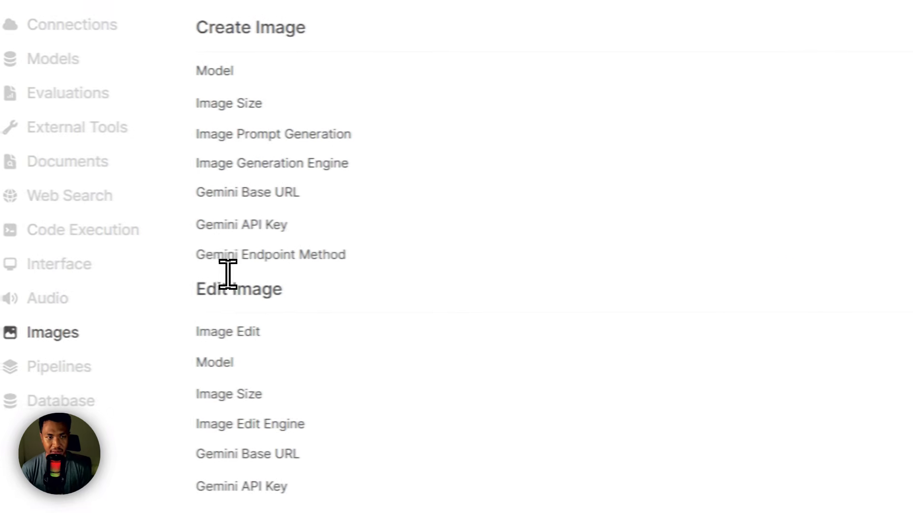
Step: Check the Gemini Endpoint Method setting under Create Image
{"action": "left_click", "coordinate": [225, 255]}
{"action": "left_click_drag", "start_coordinate": [254, 272], "coordinate": [388, 253]}
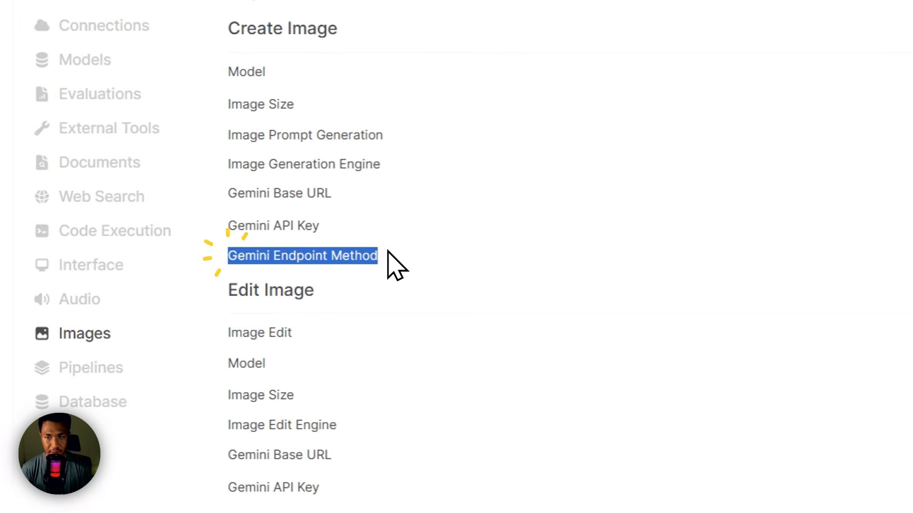
{"action": "left_click", "coordinate": [787, 150]}
{"action": "left_click", "coordinate": [763, 186]}
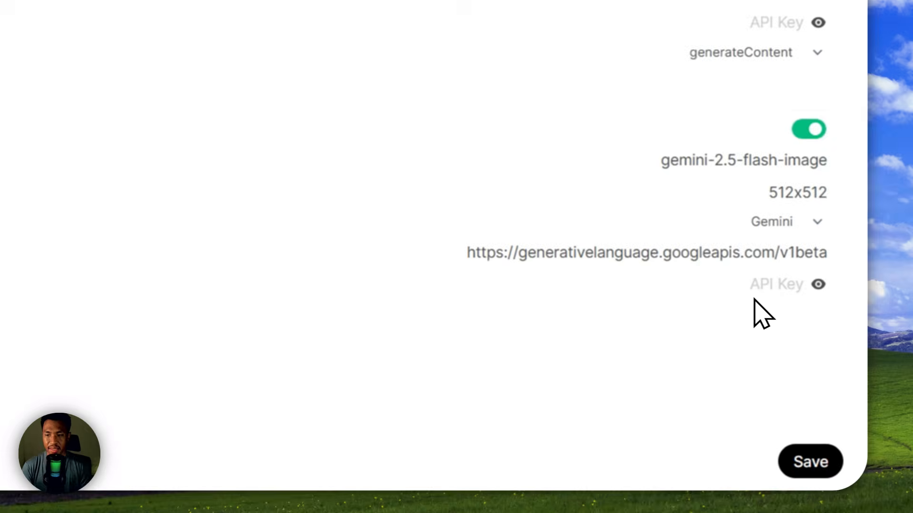
Step: Open Google AI Studio in a new browser tab and go to its API keys page
{"action": "left_click", "coordinate": [759, 283]}
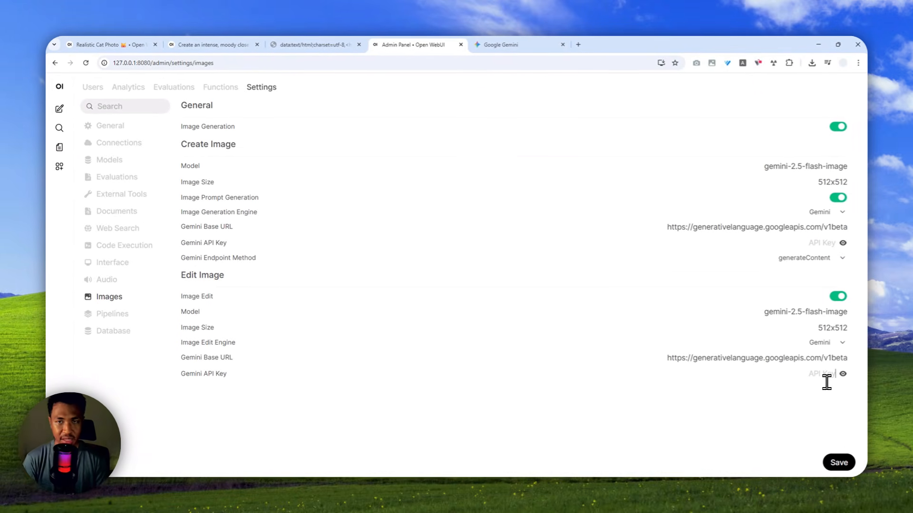
{"action": "left_click", "coordinate": [578, 44]}
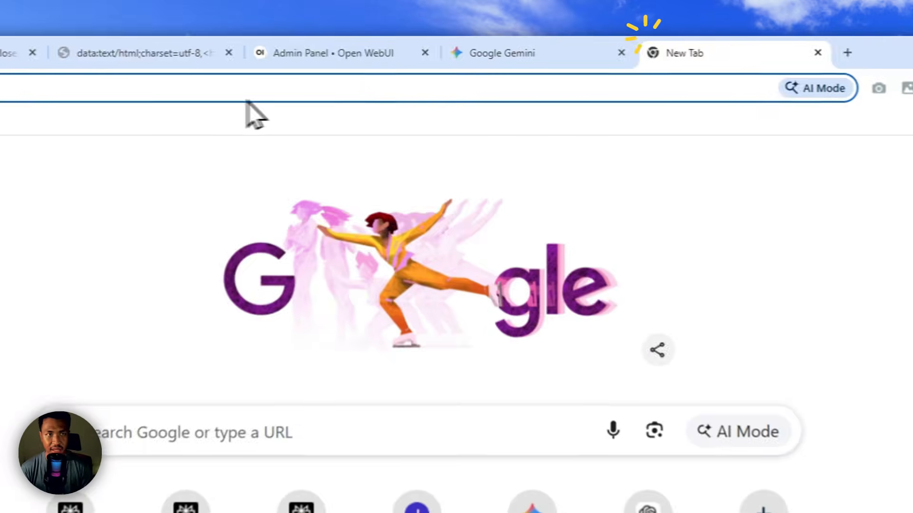
{"action": "left_click", "coordinate": [120, 65]}
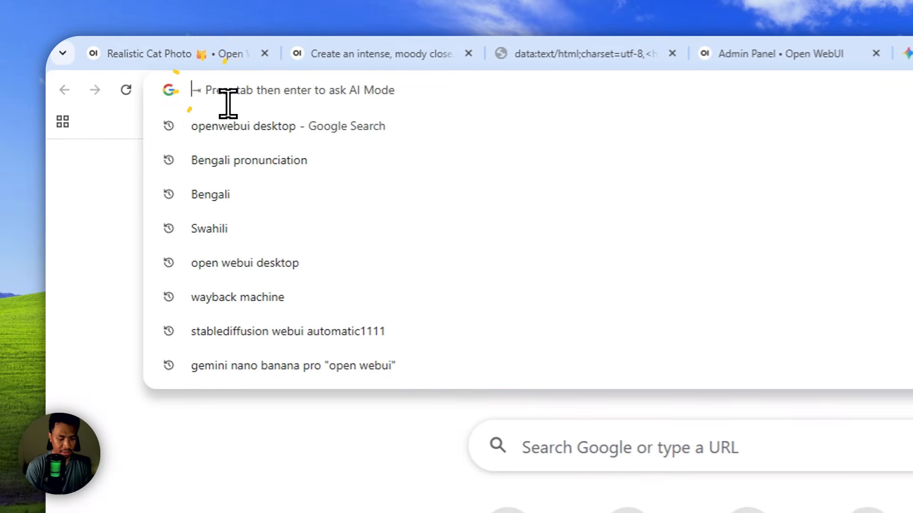
{"action": "type", "text": "ai"}
{"action": "key", "text": "Right"}
{"action": "key", "text": "Return"}
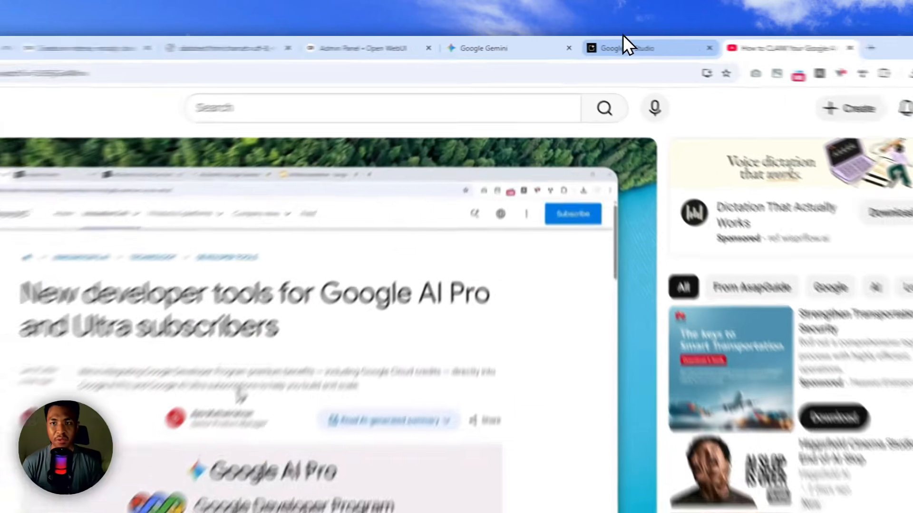
{"action": "left_click", "coordinate": [624, 39]}
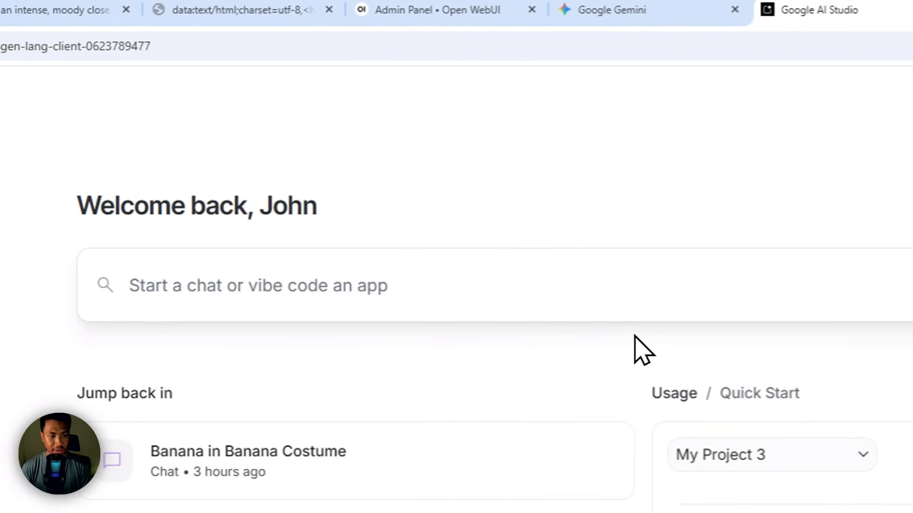
{"action": "left_click", "coordinate": [57, 383]}
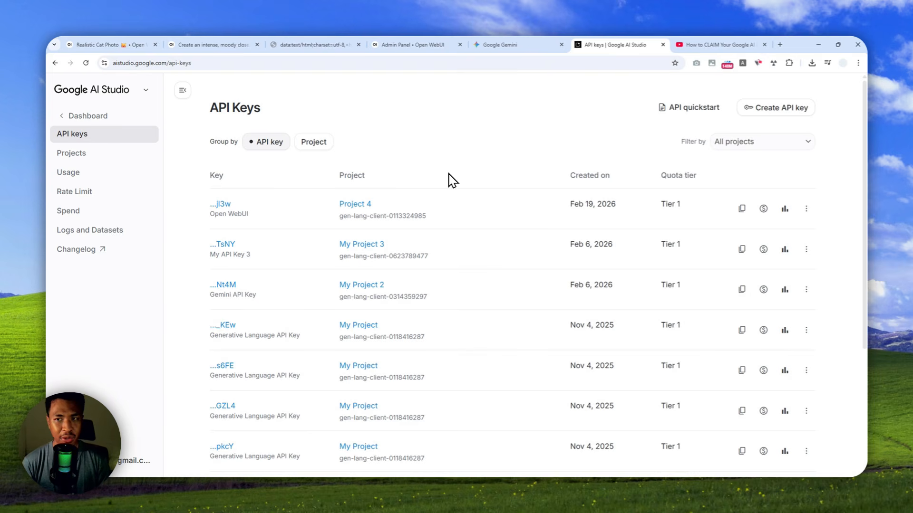
Step: Start creating a new API key and name it For Open WebUI
{"action": "left_click", "coordinate": [780, 108]}
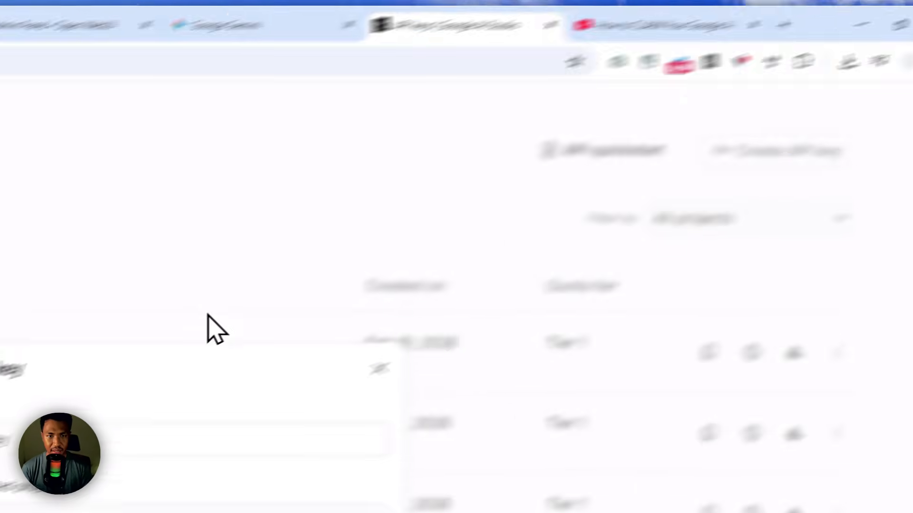
{"action": "left_click_drag", "start_coordinate": [275, 370], "coordinate": [135, 367]}
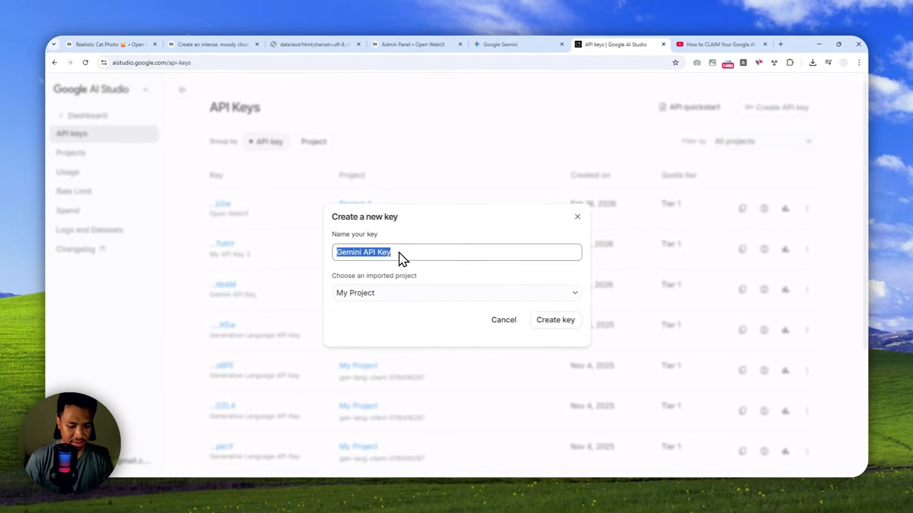
{"action": "type", "text": "For Gem"}
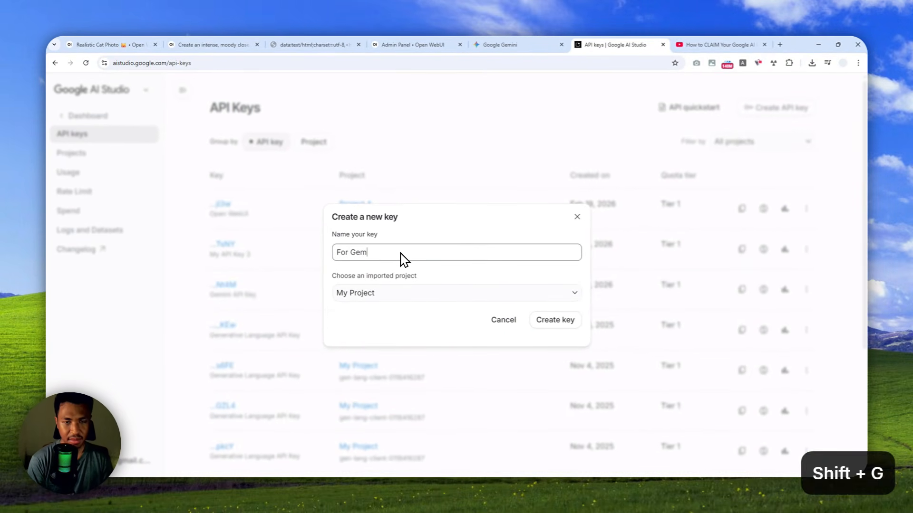
{"action": "key", "text": "ctrl+a"}
{"action": "type", "text": "For Open "}
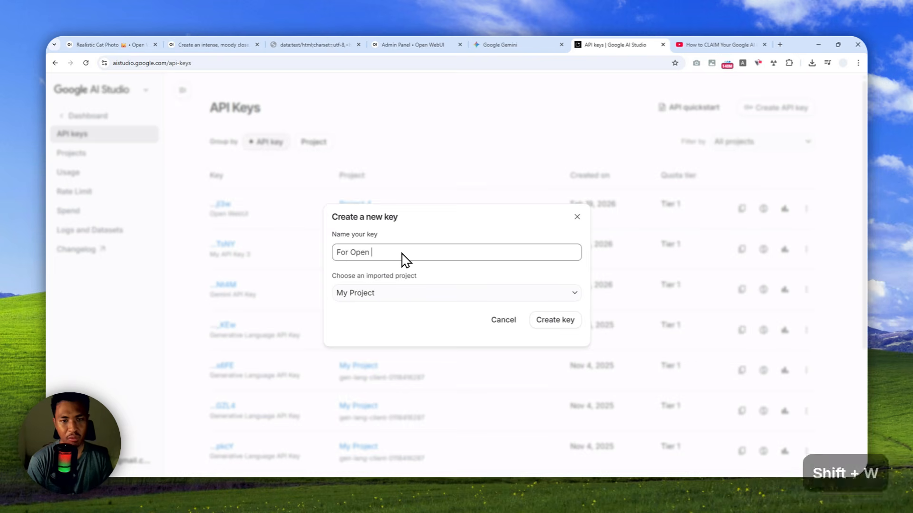
{"action": "type", "text": "WebUI"}
Step: Create a new project named Project 5 for the key and generate the API key in it
{"action": "left_click", "coordinate": [408, 294]}
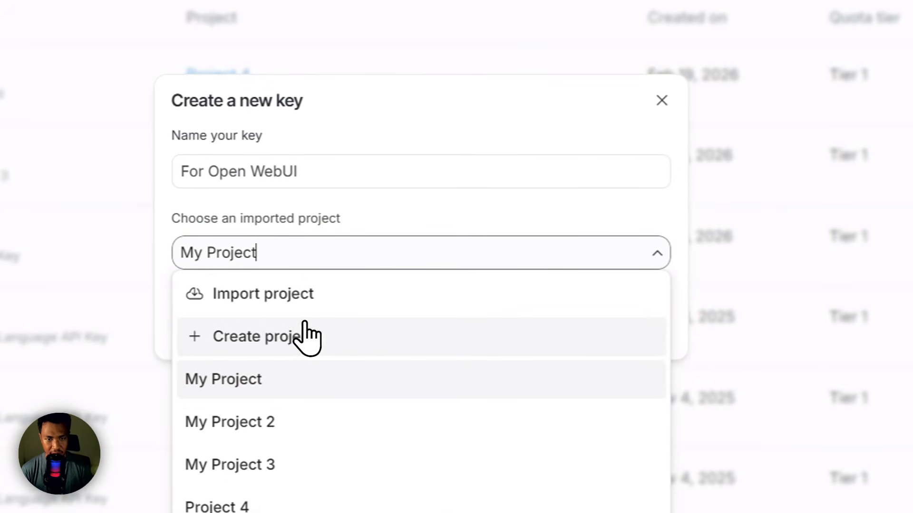
{"action": "left_click", "coordinate": [307, 337]}
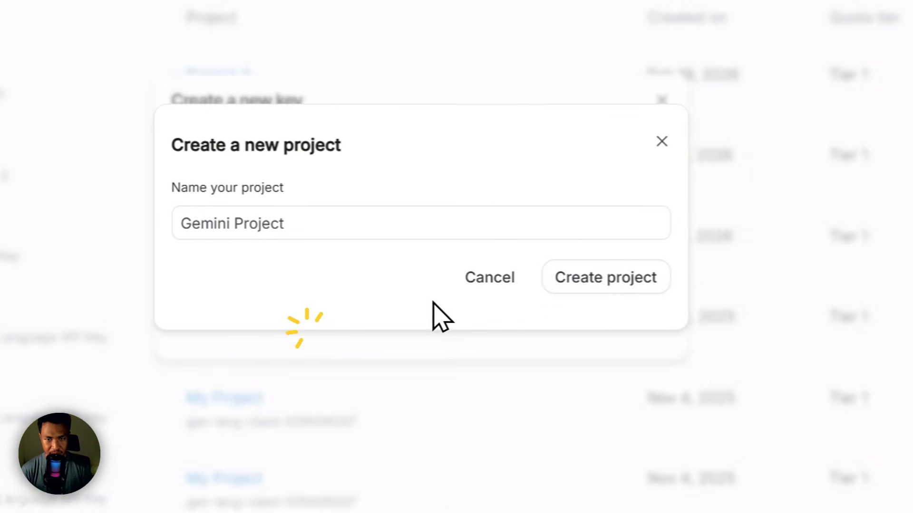
{"action": "left_click", "coordinate": [317, 220]}
{"action": "key", "text": "ctrl+a"}
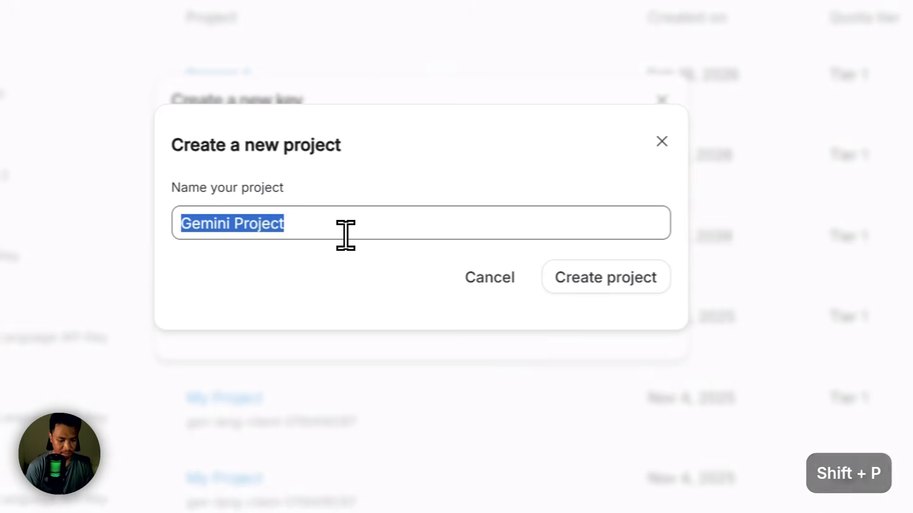
{"action": "type", "text": "Project"}
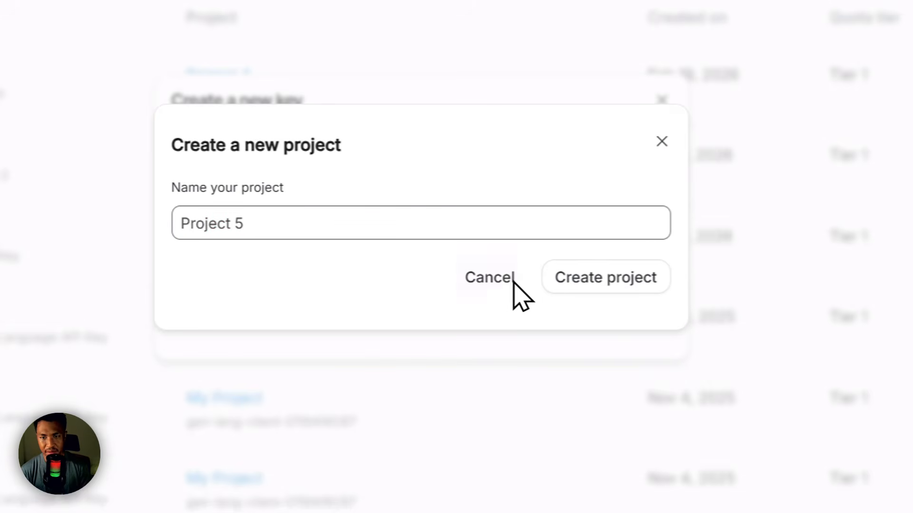
{"action": "left_click", "coordinate": [601, 286]}
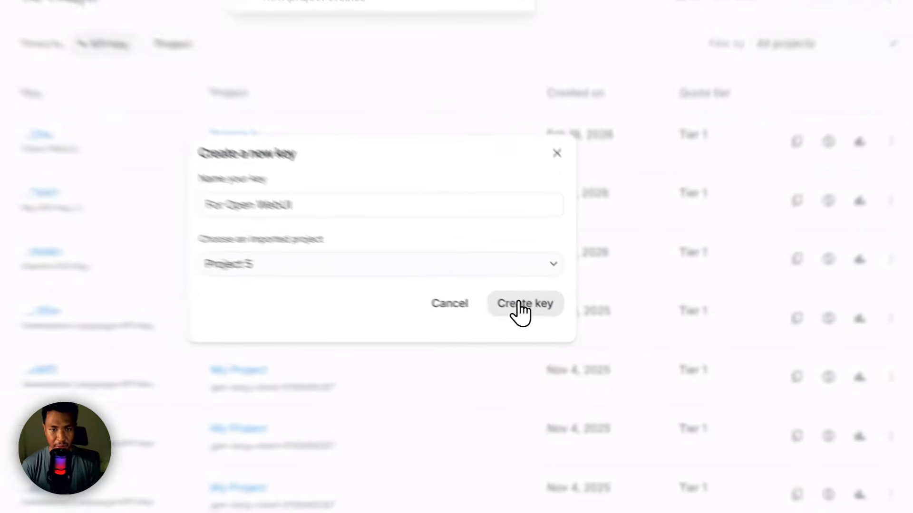
{"action": "left_click", "coordinate": [553, 322]}
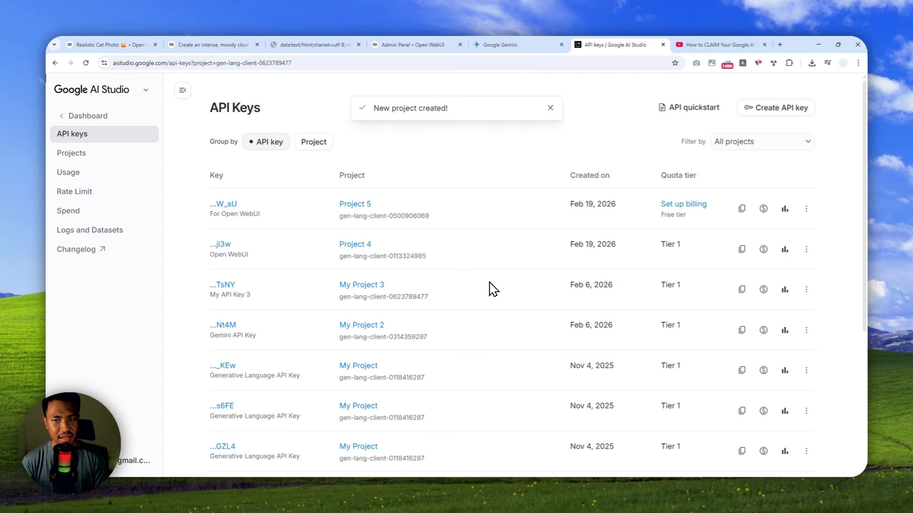
Step: Set up billing for Project 5 by linking the existing My Billing Account 2, and close the completed setup
{"action": "left_click", "coordinate": [671, 205]}
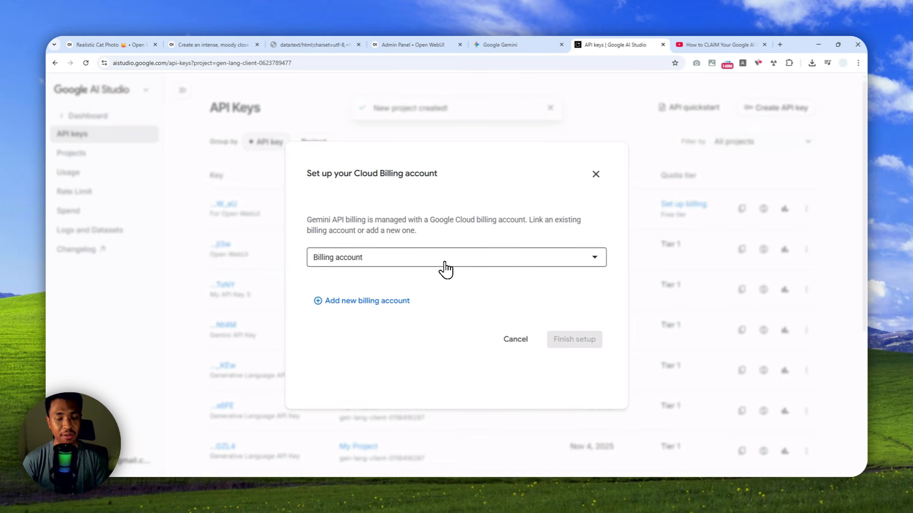
{"action": "left_click", "coordinate": [442, 270]}
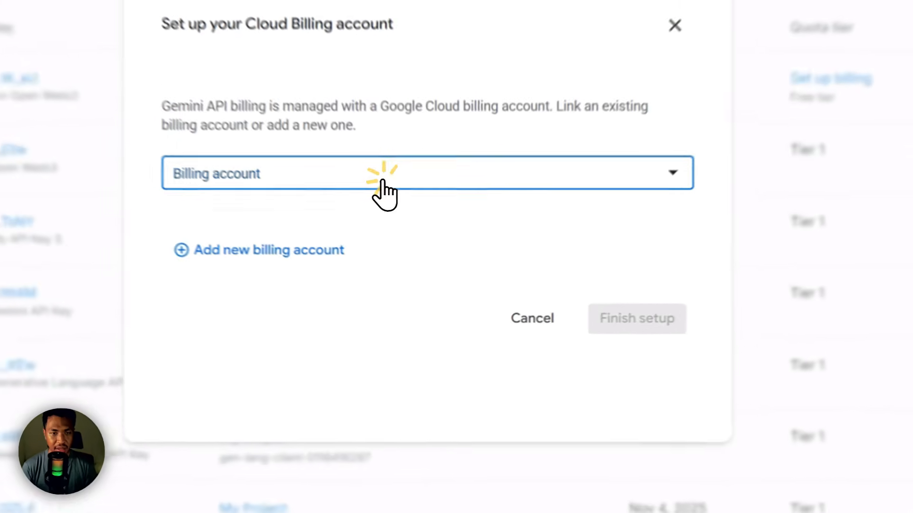
{"action": "left_click", "coordinate": [370, 266]}
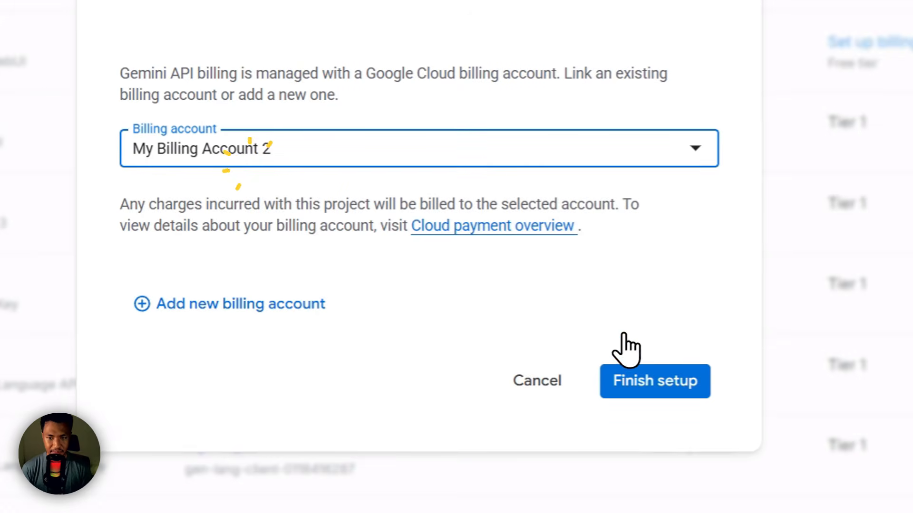
{"action": "left_click", "coordinate": [628, 376]}
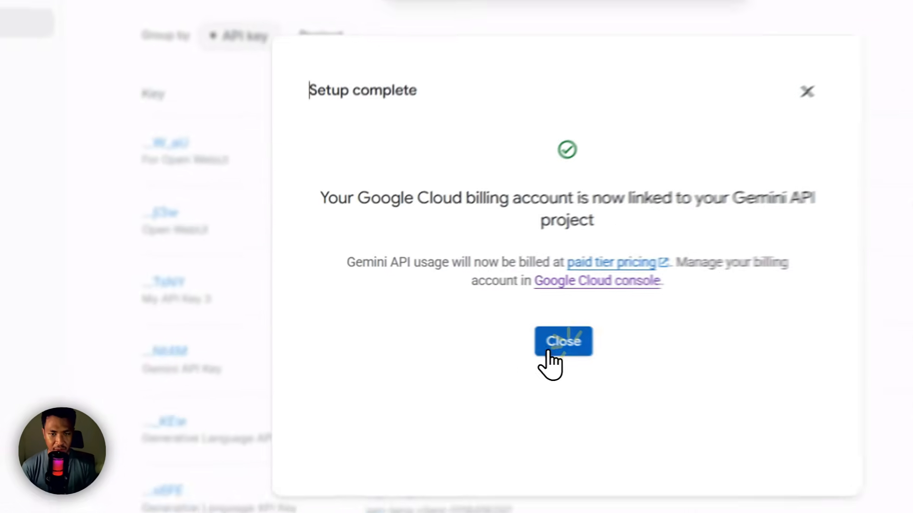
{"action": "left_click", "coordinate": [454, 319]}
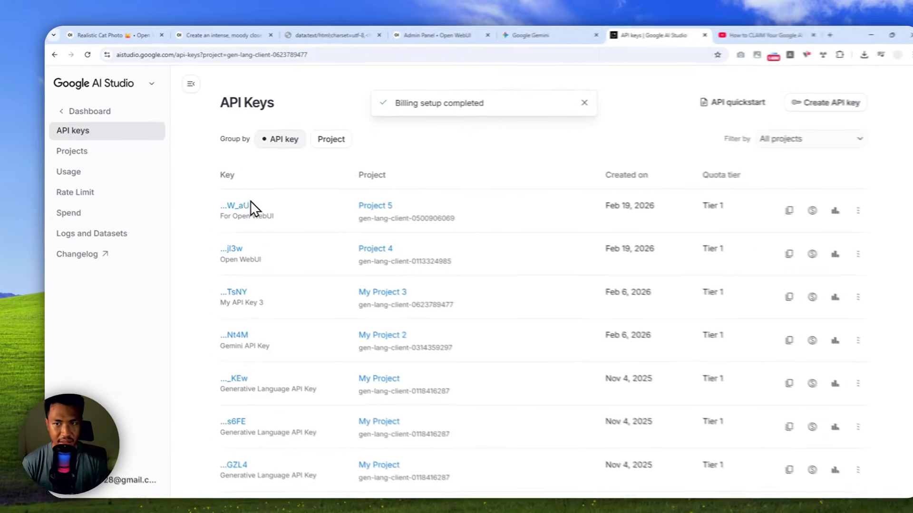
Step: Copy the For Open WebUI API key and paste it into Open WebUI's Create Image Gemini API Key
{"action": "left_click", "coordinate": [742, 210]}
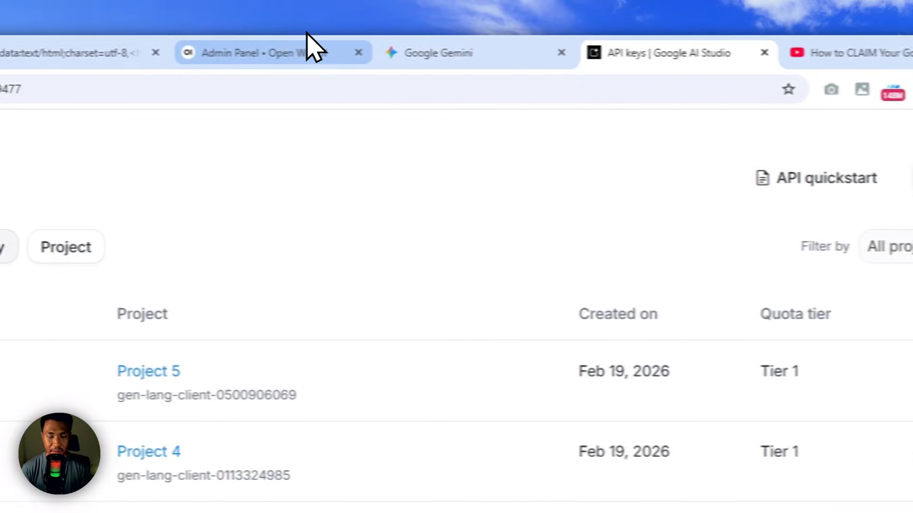
{"action": "left_click", "coordinate": [50, 40]}
{"action": "left_click", "coordinate": [772, 268]}
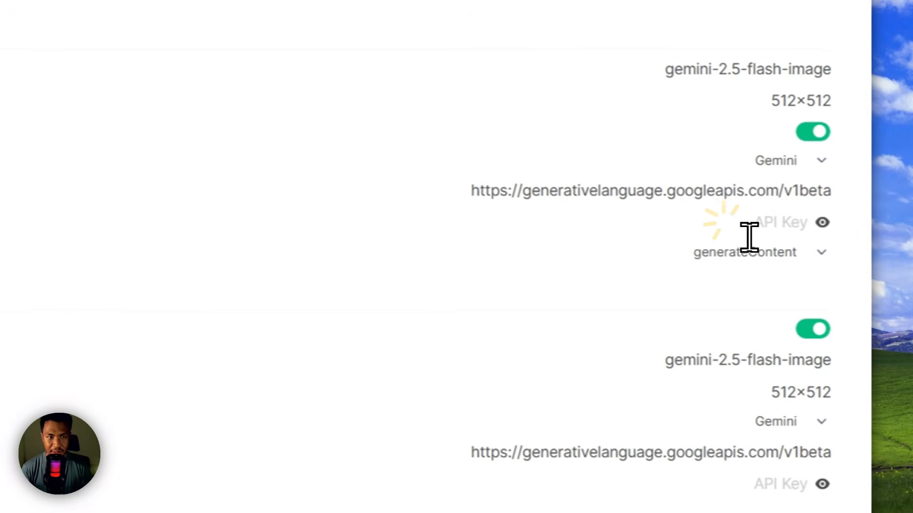
{"action": "right_click", "coordinate": [761, 262]}
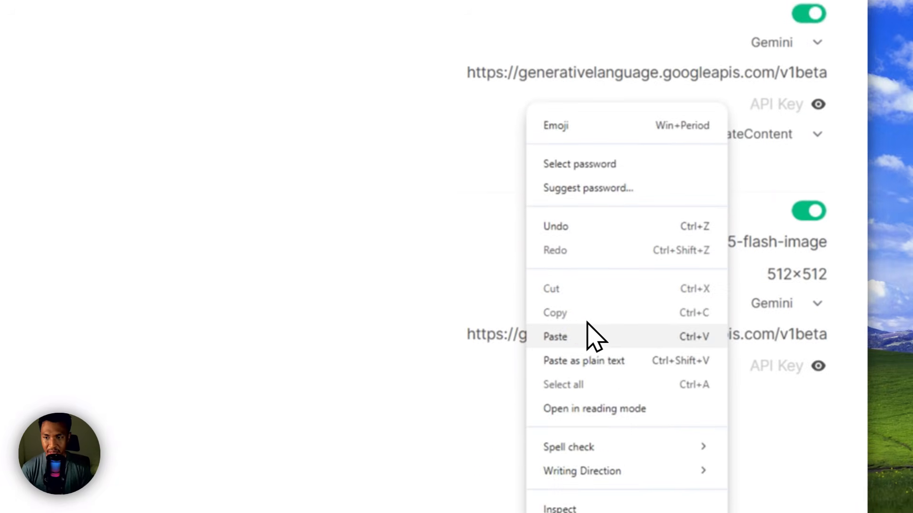
{"action": "left_click", "coordinate": [591, 447]}
Step: Paste the same API key into the Edit Image Gemini API Key and save the image settings
{"action": "left_click", "coordinate": [751, 488]}
{"action": "right_click", "coordinate": [737, 488]}
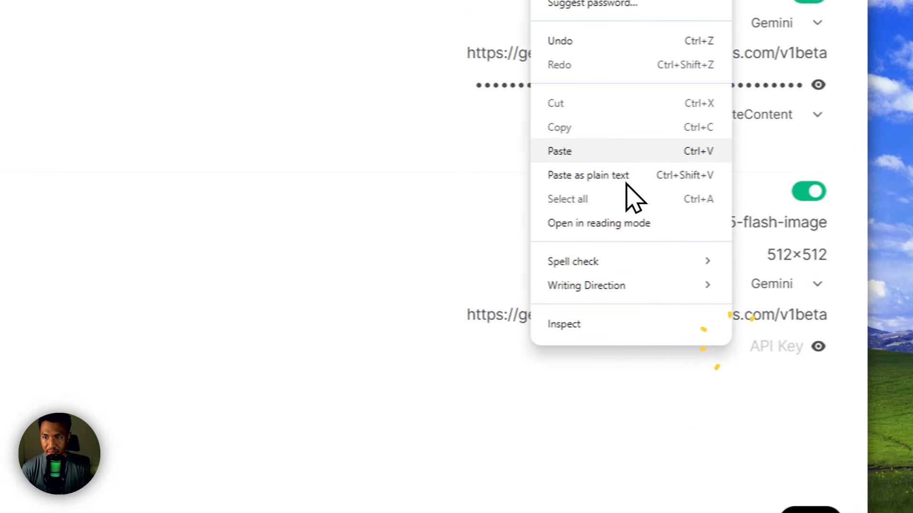
{"action": "left_click", "coordinate": [613, 151]}
{"action": "scroll", "coordinate": [758, 350], "scroll_direction": "down", "scroll_amount": 2}
{"action": "left_click", "coordinate": [816, 460]}
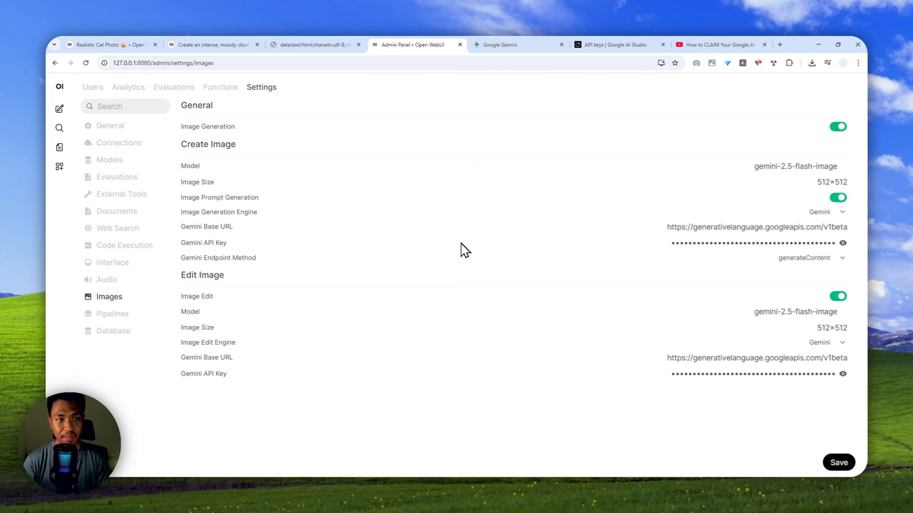
Step: Start a new OpenAI API connection in the Connections settings and paste the Gemini API key as its Bearer key
{"action": "left_click", "coordinate": [136, 143]}
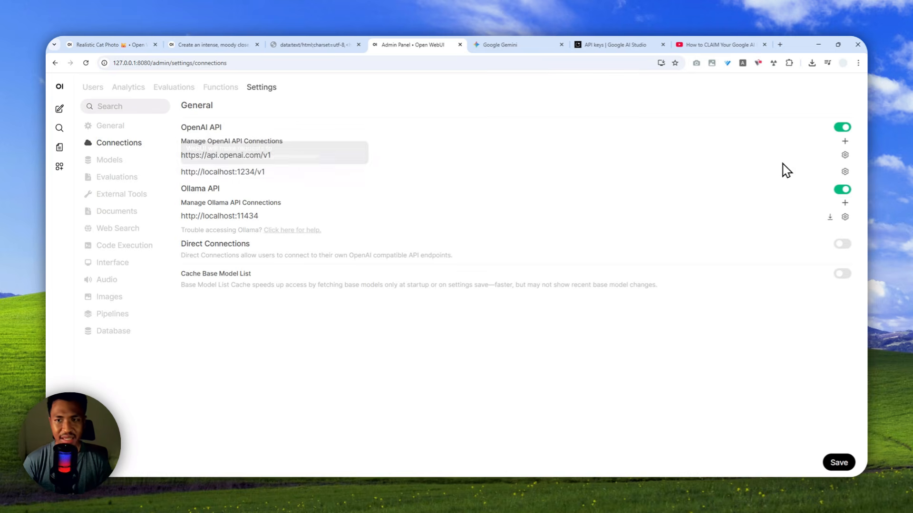
{"action": "left_click", "coordinate": [845, 143]}
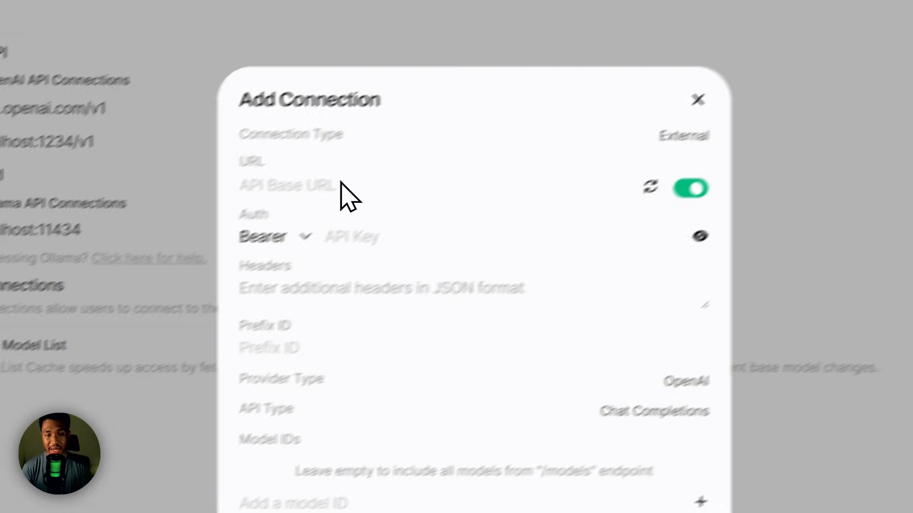
{"action": "left_click", "coordinate": [372, 239]}
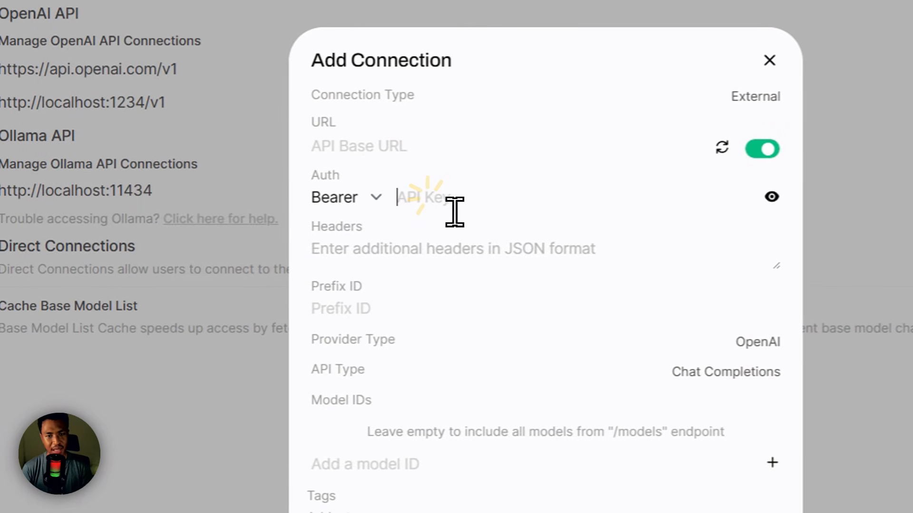
{"action": "right_click", "coordinate": [430, 196]}
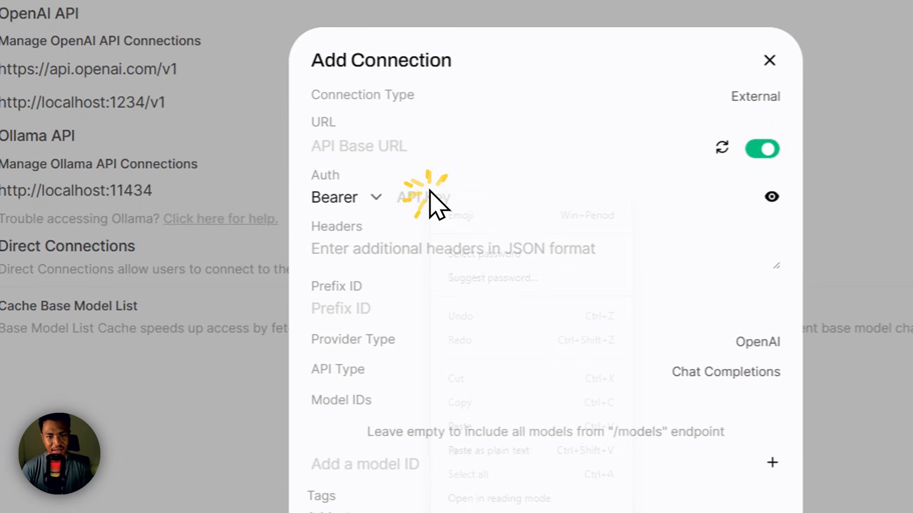
{"action": "left_click", "coordinate": [449, 351]}
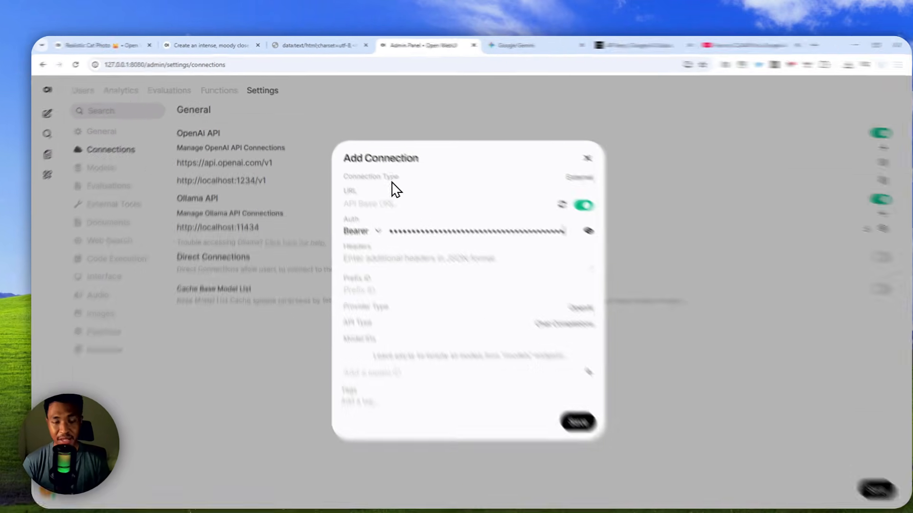
{"action": "left_click", "coordinate": [300, 45]}
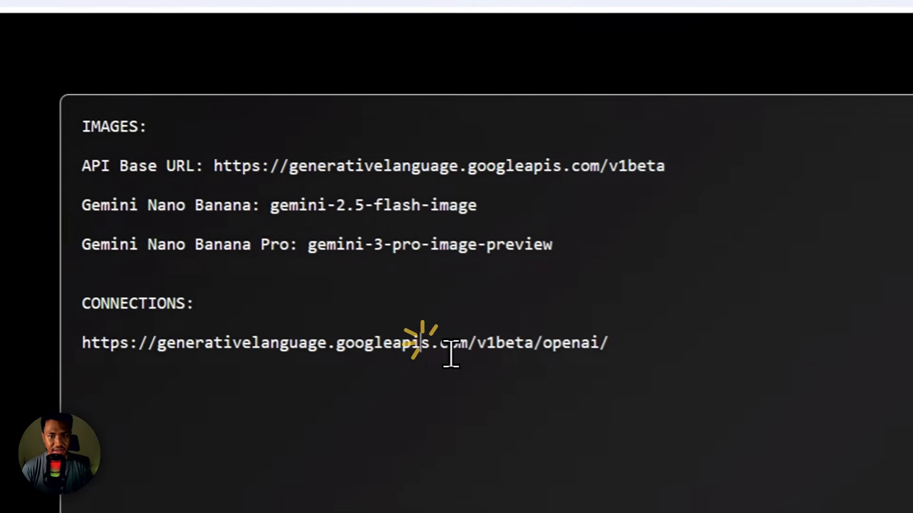
{"action": "left_click_drag", "start_coordinate": [673, 352], "coordinate": [141, 381]}
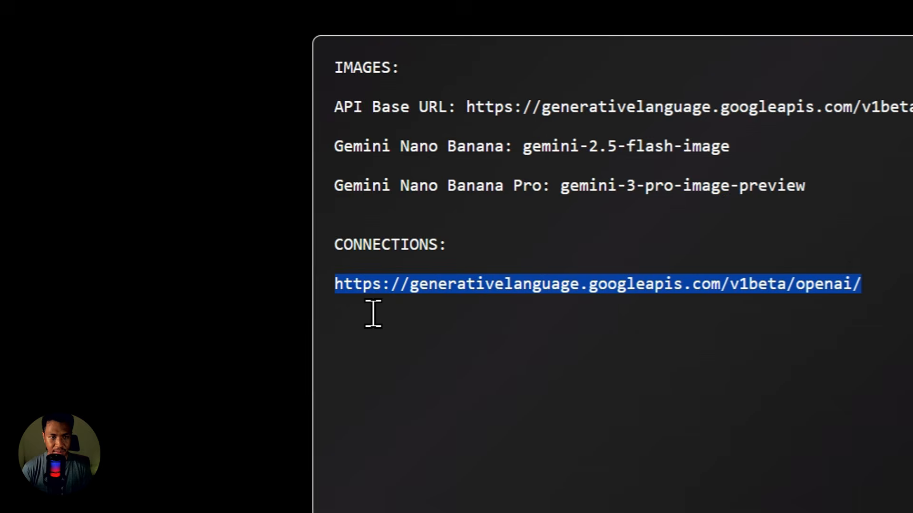
{"action": "right_click", "coordinate": [423, 291]}
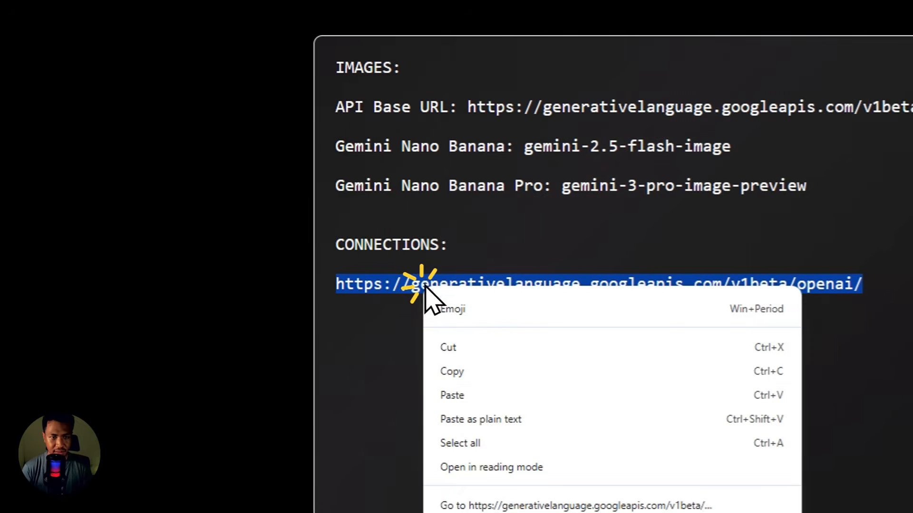
{"action": "left_click", "coordinate": [495, 383]}
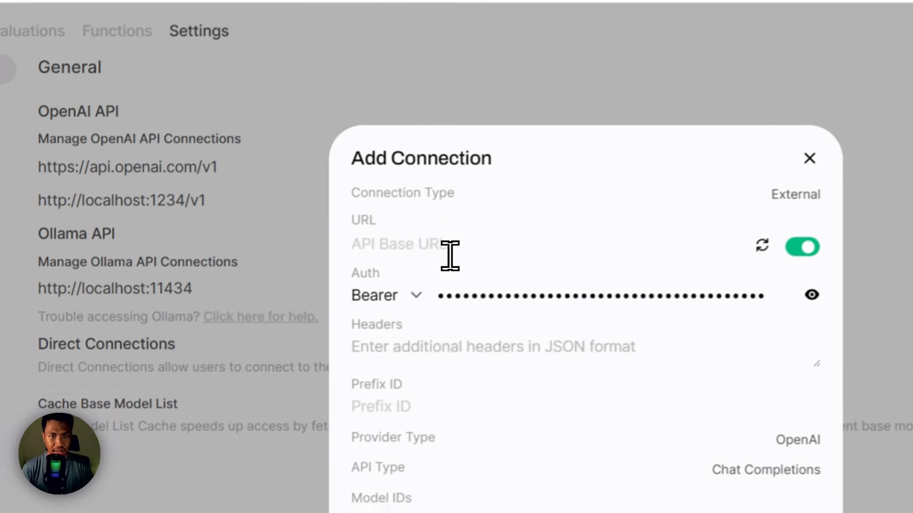
{"action": "right_click", "coordinate": [416, 318]}
{"action": "left_click", "coordinate": [455, 497]}
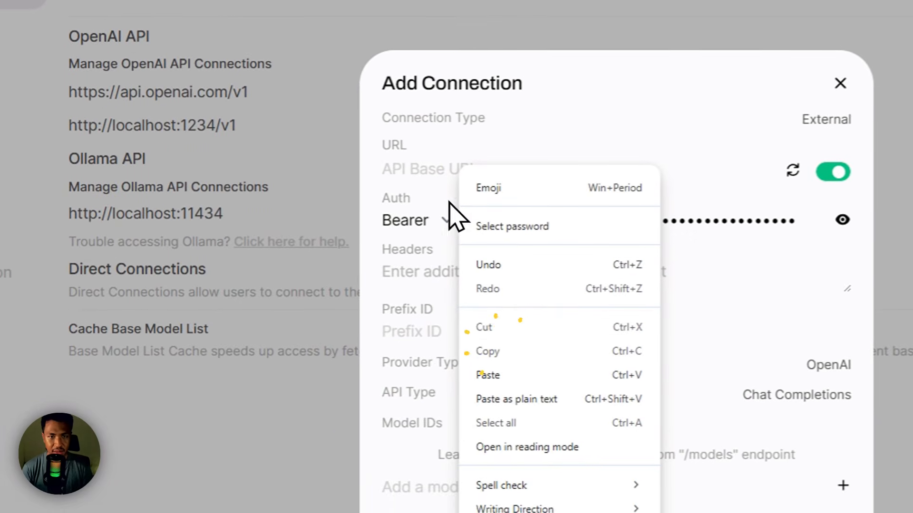
{"action": "left_click", "coordinate": [422, 167]}
{"action": "right_click", "coordinate": [421, 166]}
{"action": "left_click", "coordinate": [471, 370]}
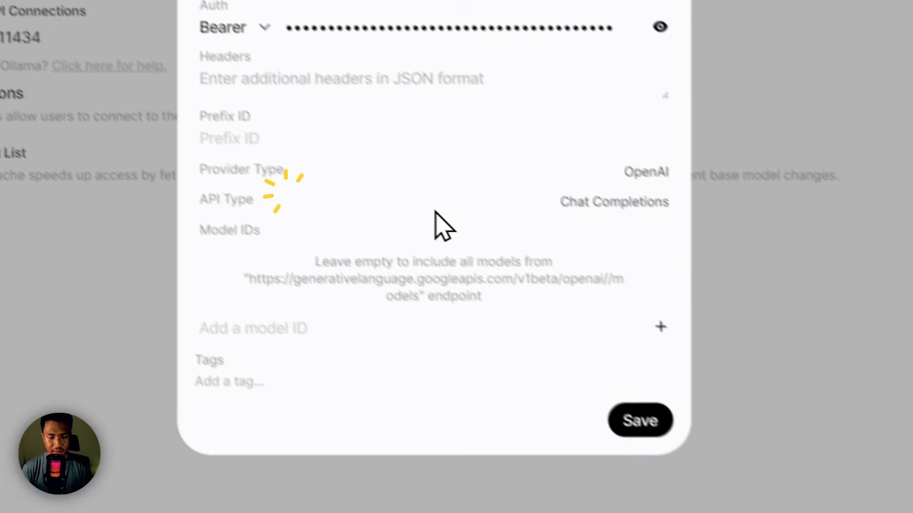
{"action": "left_click", "coordinate": [640, 419]}
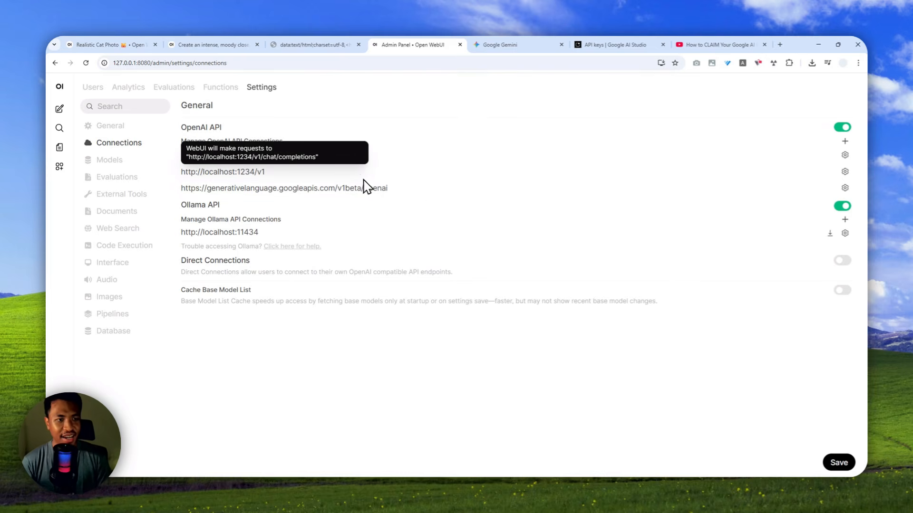
Step: Start a new chat and search its model list for gemini
{"action": "left_click", "coordinate": [60, 109]}
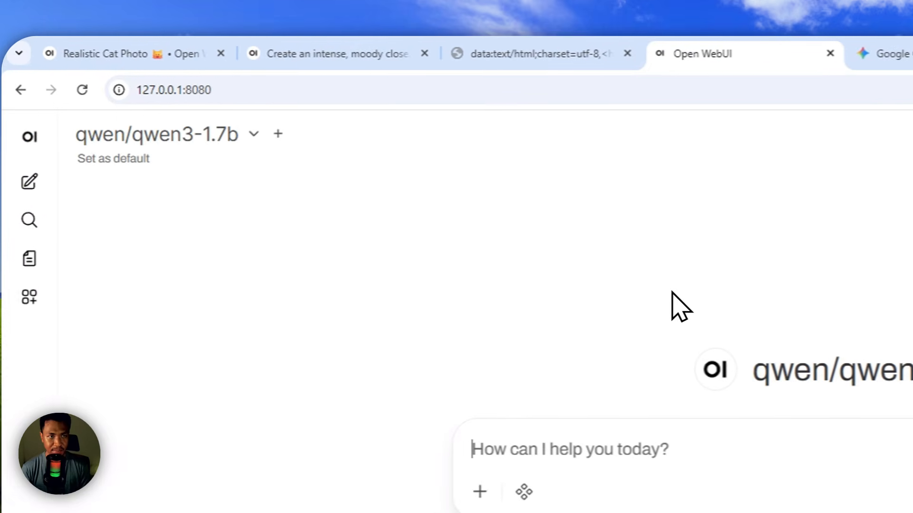
{"action": "left_click", "coordinate": [176, 135]}
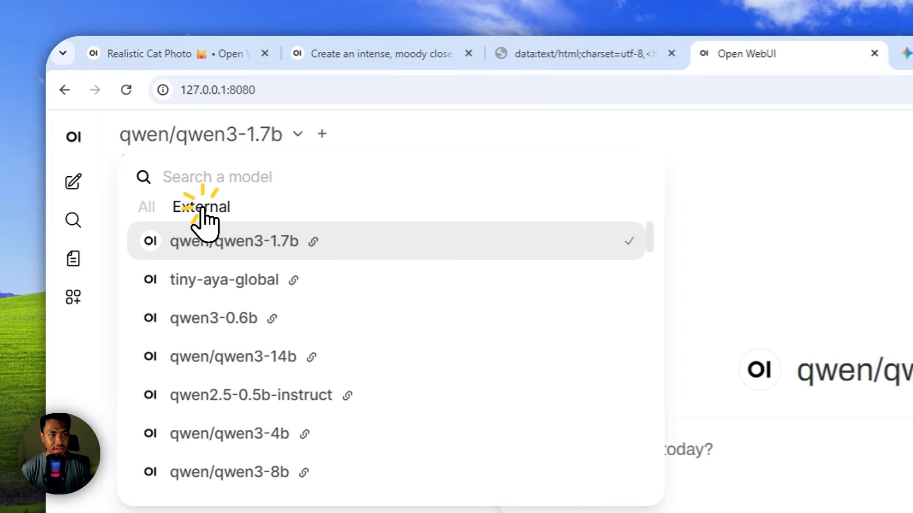
{"action": "type", "text": "gem"}
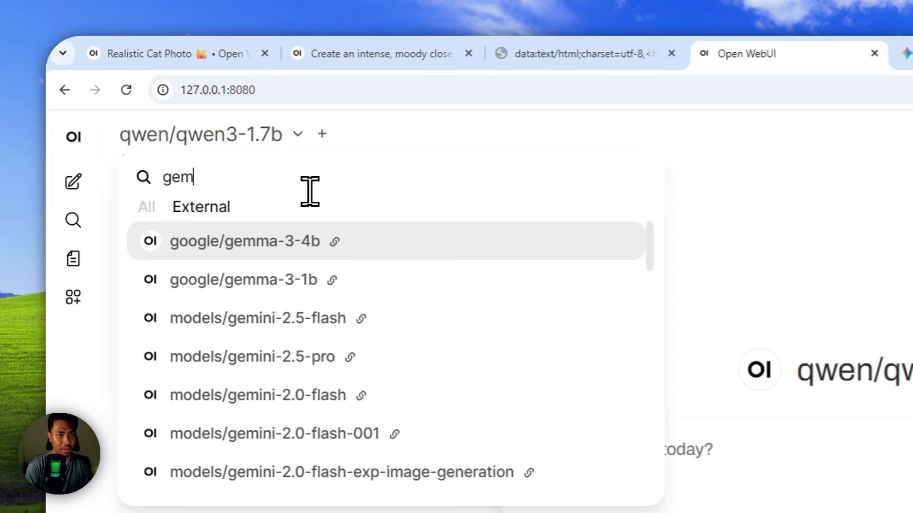
{"action": "type", "text": "ini"}
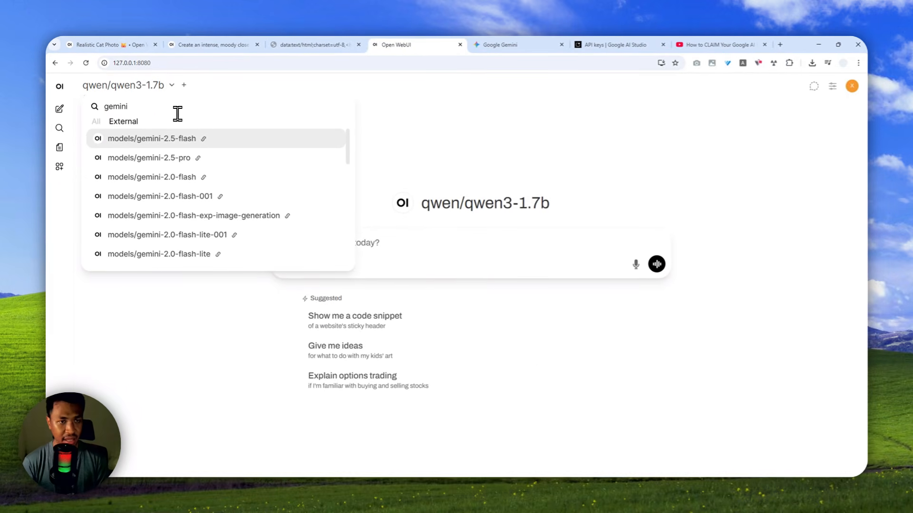
Step: Clear the model search and choose qwen/qwen3-1.7b as the chat model
{"action": "key", "text": "ctrl+a"}
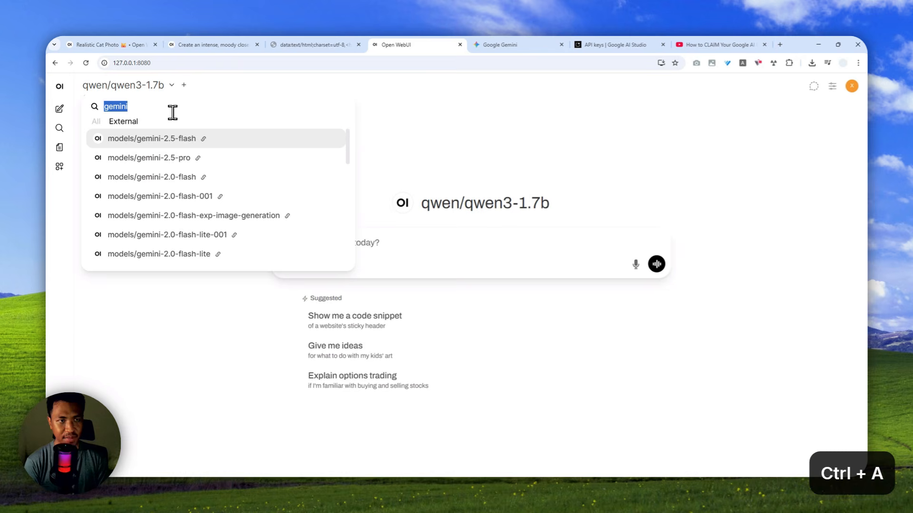
{"action": "key", "text": "BackSpace"}
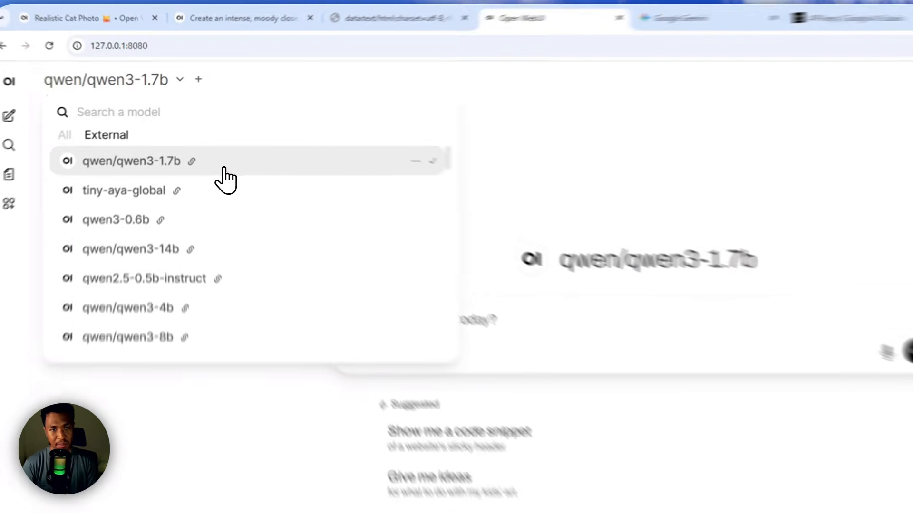
{"action": "left_click", "coordinate": [199, 151]}
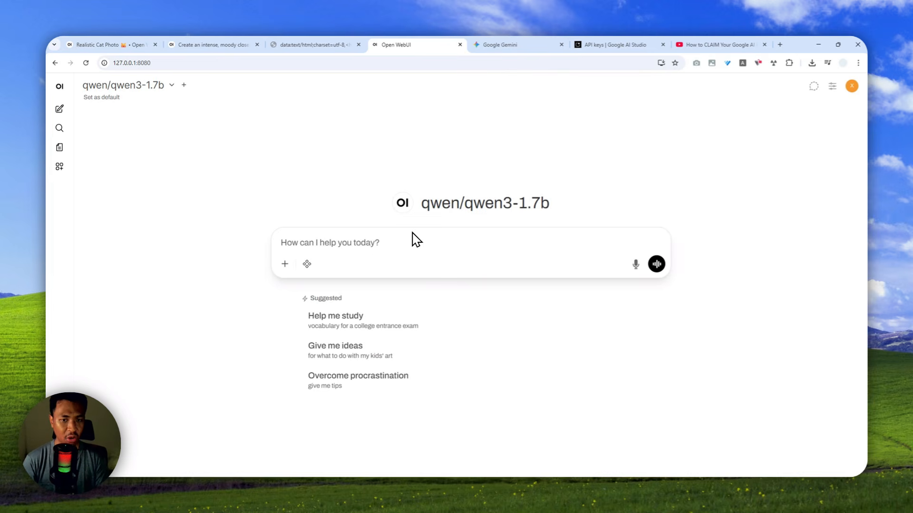
Step: Paste the prompt for an inviting reading corner with an oatmeal boucle armchair, enable Image generation for the message and send it
{"action": "left_click", "coordinate": [352, 245]}
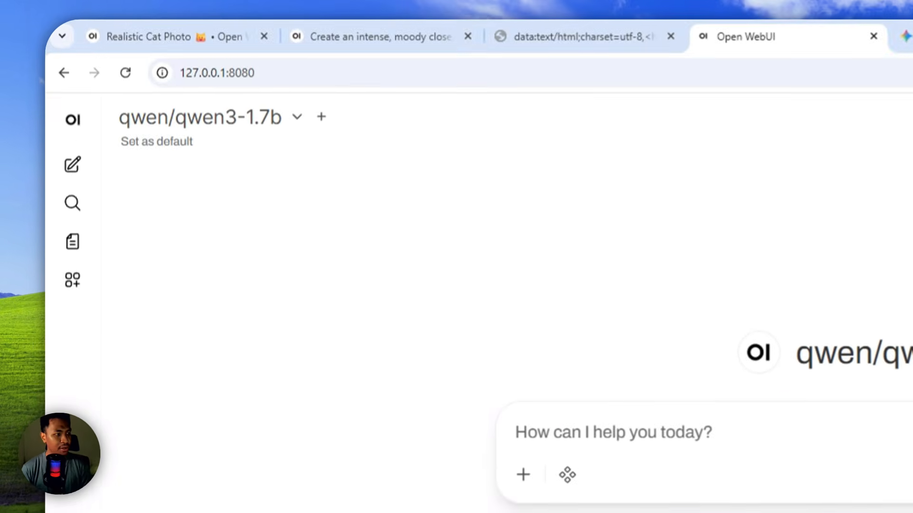
{"action": "left_click", "coordinate": [668, 442]}
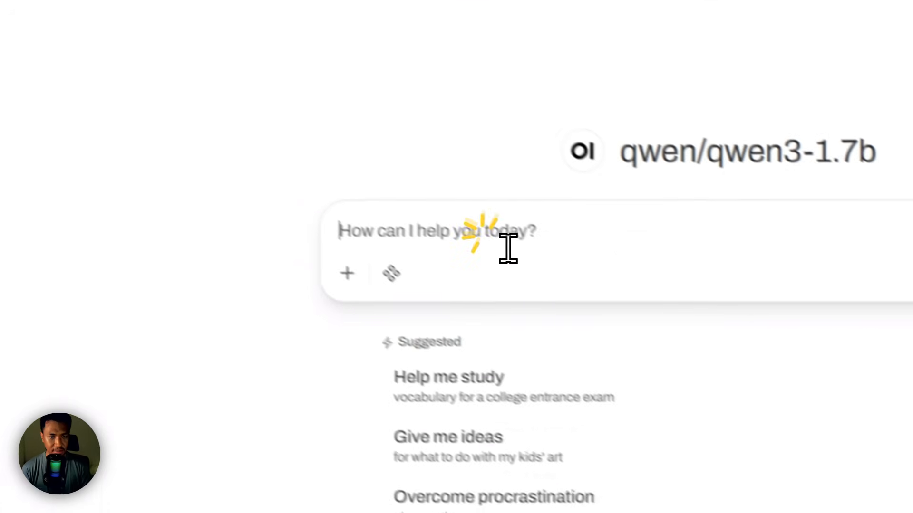
{"action": "right_click", "coordinate": [508, 248]}
{"action": "left_click", "coordinate": [516, 395]}
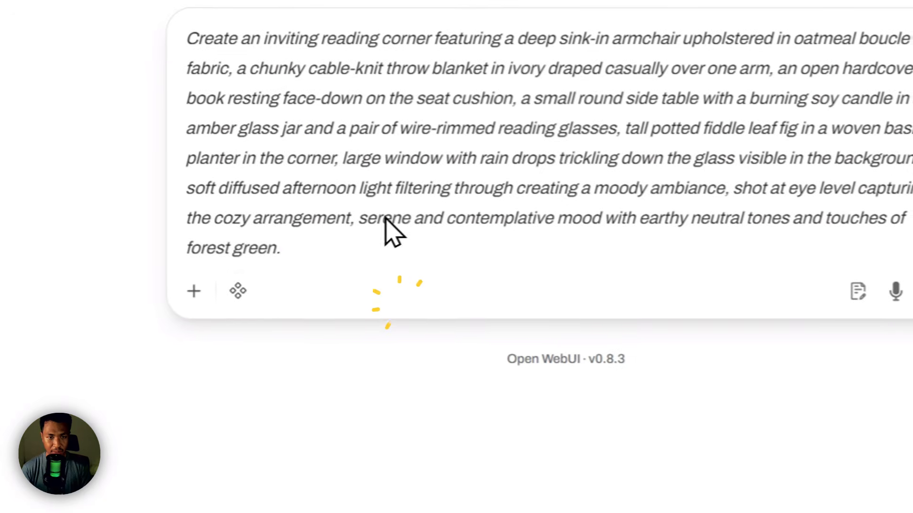
{"action": "left_click", "coordinate": [232, 299]}
{"action": "left_click", "coordinate": [459, 339]}
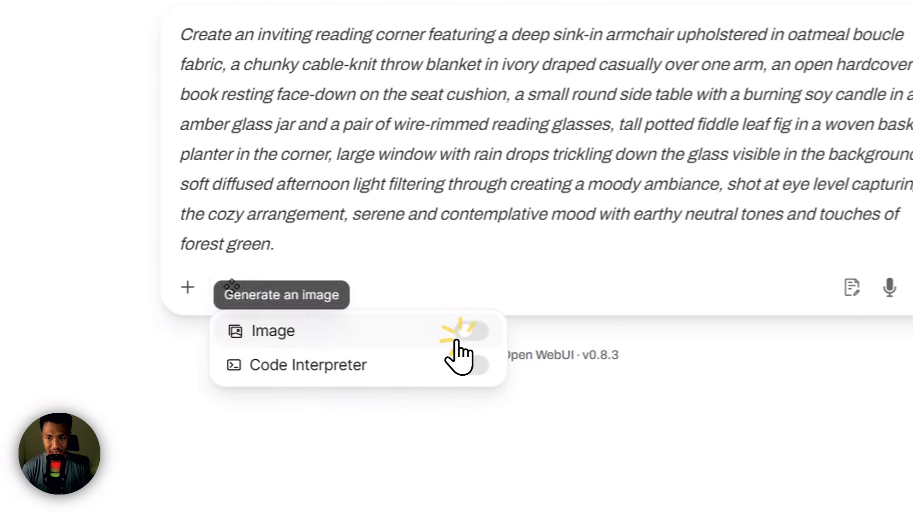
{"action": "left_click", "coordinate": [912, 292]}
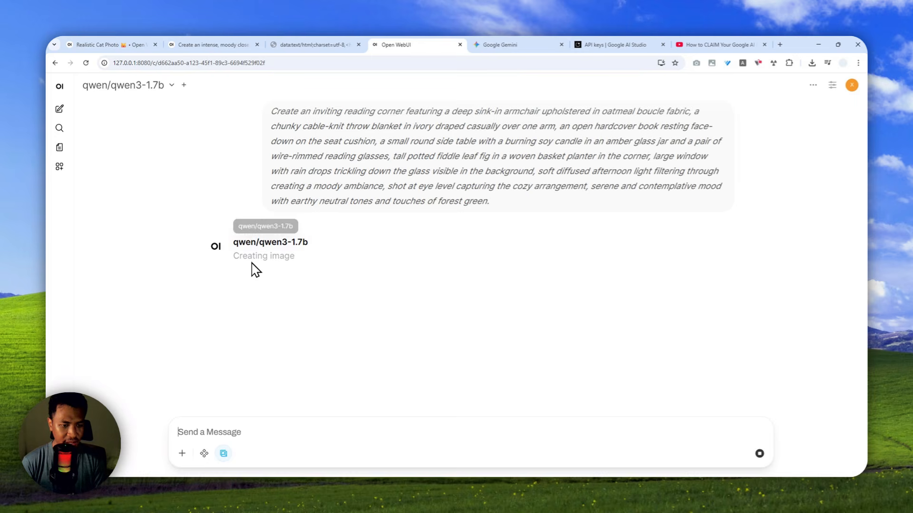
Step: Switch to LM Studio to check the loaded Qwen3 1.7B model and return to the Open WebUI chat
{"action": "left_click", "coordinate": [156, 486]}
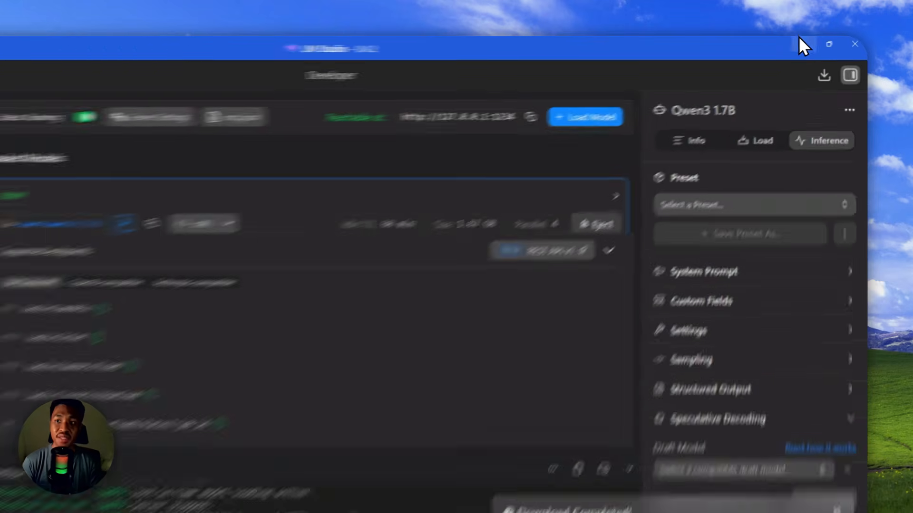
{"action": "left_click", "coordinate": [818, 41]}
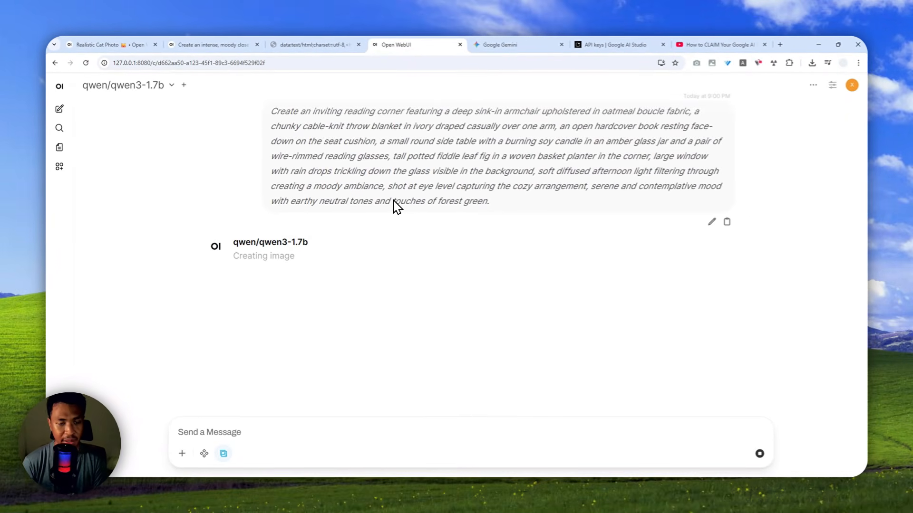
Step: View the generated reading corner image at full size and close the preview
{"action": "scroll", "coordinate": [545, 175], "scroll_direction": "up", "scroll_amount": 3}
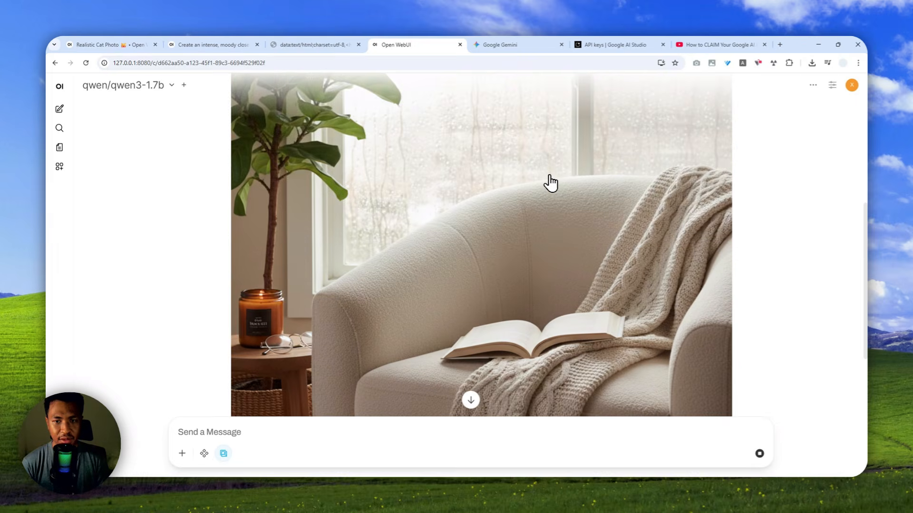
{"action": "scroll", "coordinate": [548, 179], "scroll_direction": "down", "scroll_amount": 3}
{"action": "left_click", "coordinate": [510, 187]}
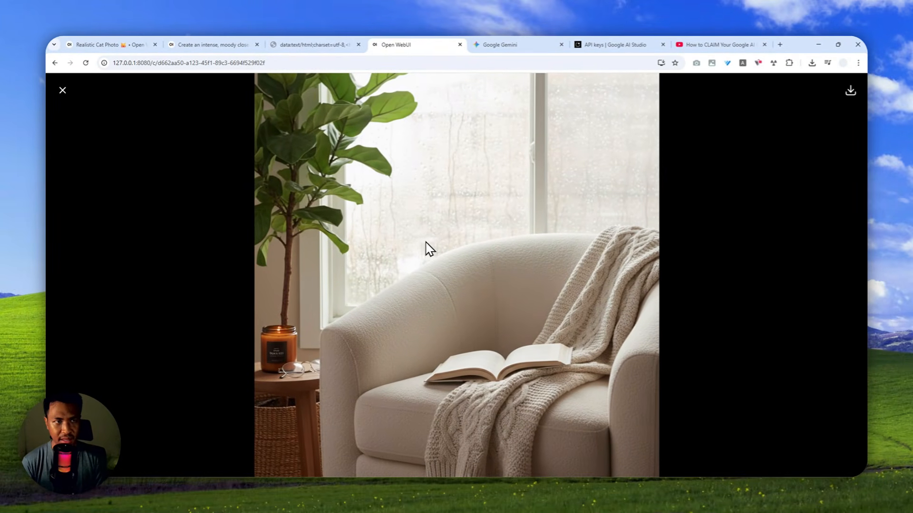
{"action": "left_click", "coordinate": [61, 91]}
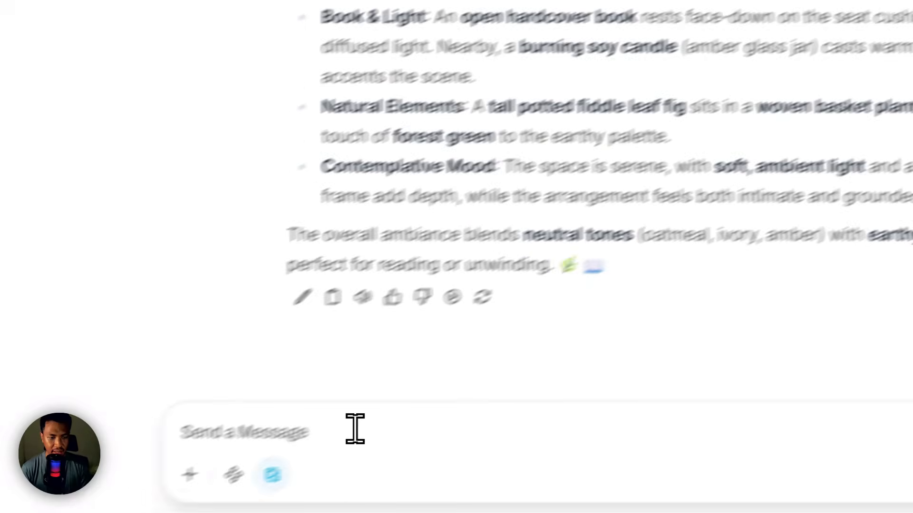
Step: Send the follow-up message "change the color of the couch to red." in the same chat
{"action": "key", "text": "ctrl+space"}
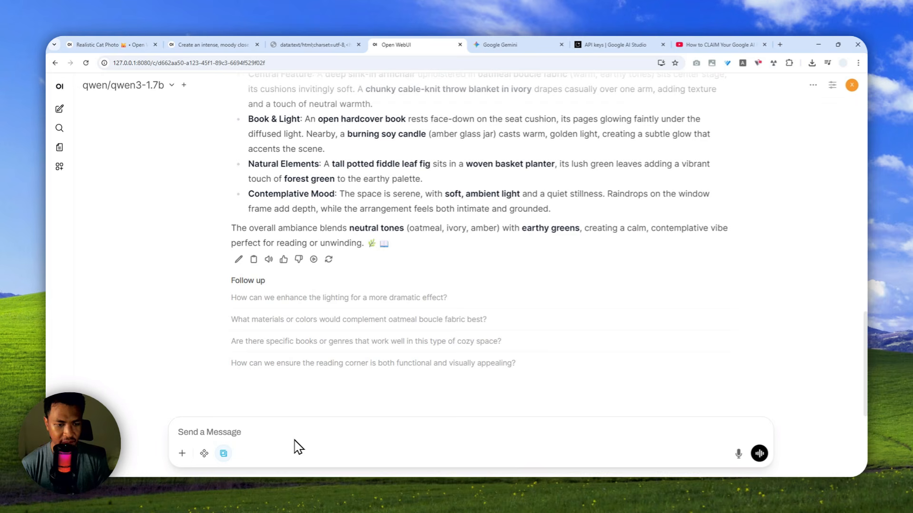
{"action": "type", "text": "change the color of the couch to red."}
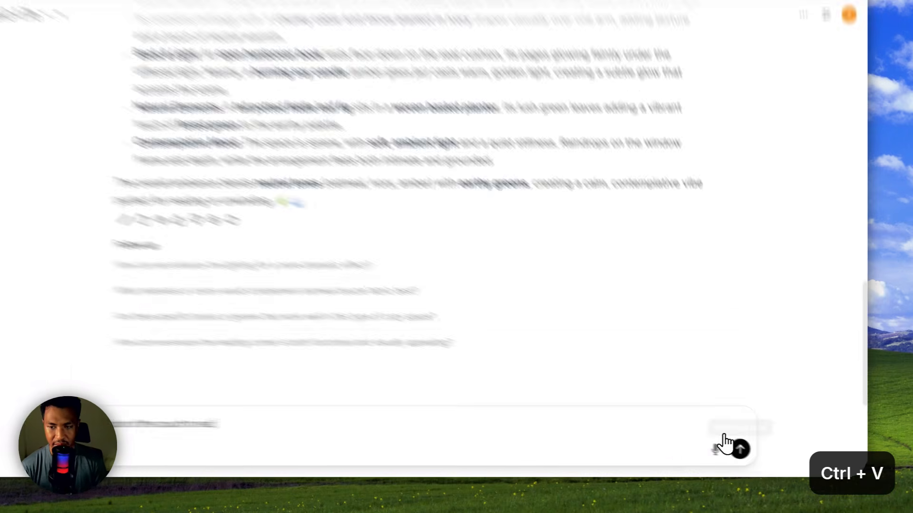
{"action": "left_click", "coordinate": [759, 454]}
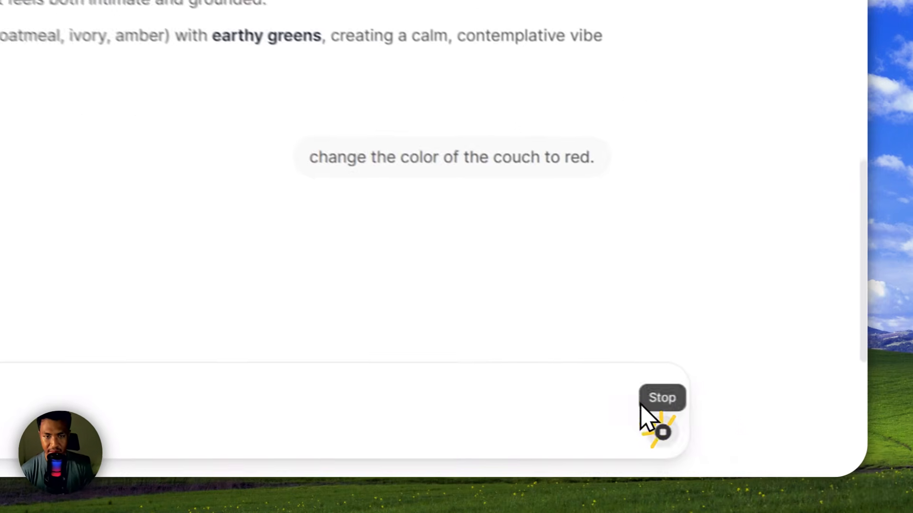
Step: Go back to the original cream armchair image, view it at full size and close the preview
{"action": "scroll", "coordinate": [404, 270], "scroll_direction": "up", "scroll_amount": 7}
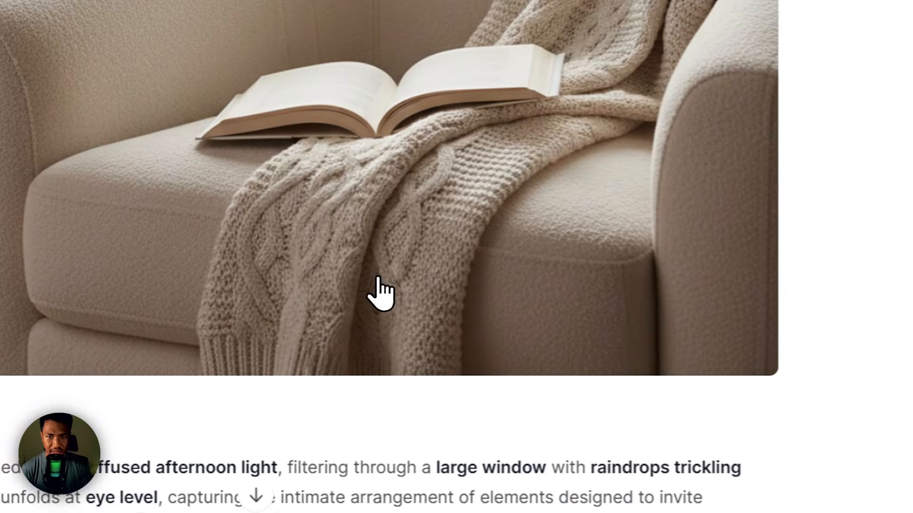
{"action": "left_click", "coordinate": [297, 156]}
{"action": "left_click", "coordinate": [419, 227]}
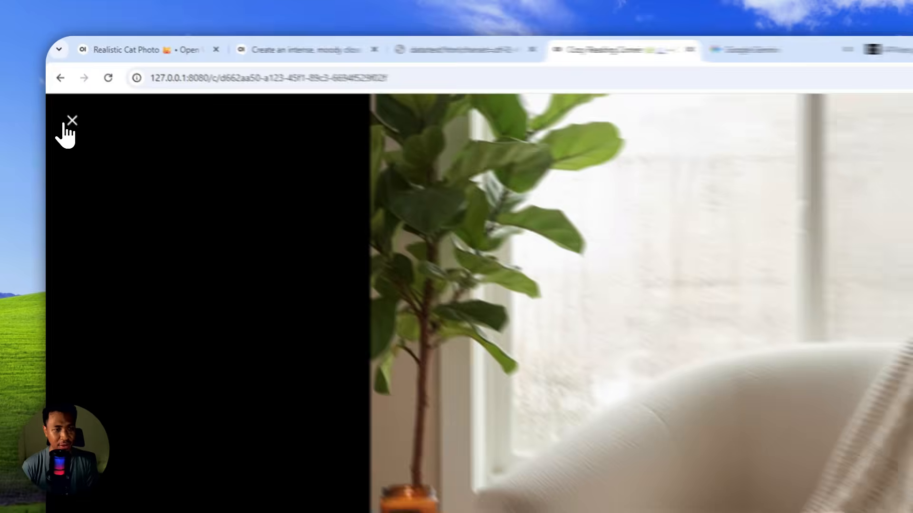
{"action": "left_click", "coordinate": [62, 90]}
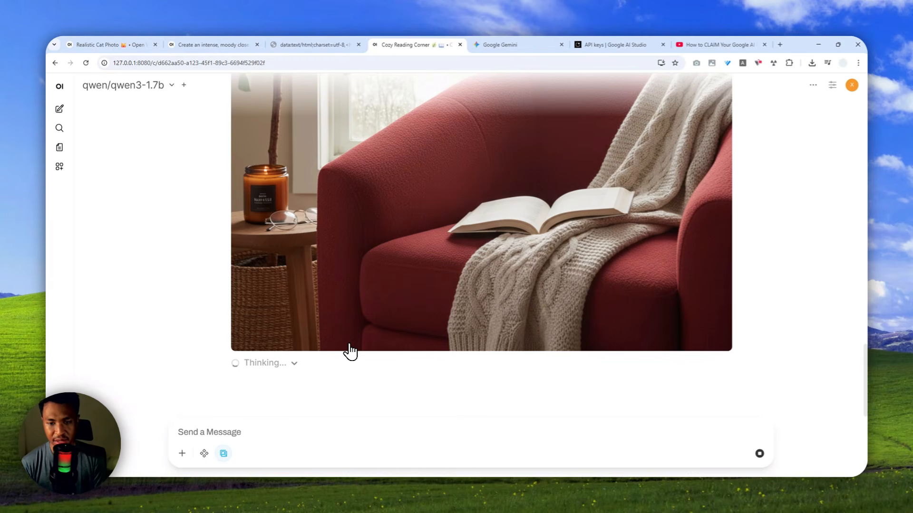
Step: Examine the edited red couch image at full size and review the conversation back to the first prompt
{"action": "scroll", "coordinate": [532, 211], "scroll_direction": "up", "scroll_amount": 5}
{"action": "scroll", "coordinate": [536, 213], "scroll_direction": "down", "scroll_amount": 4}
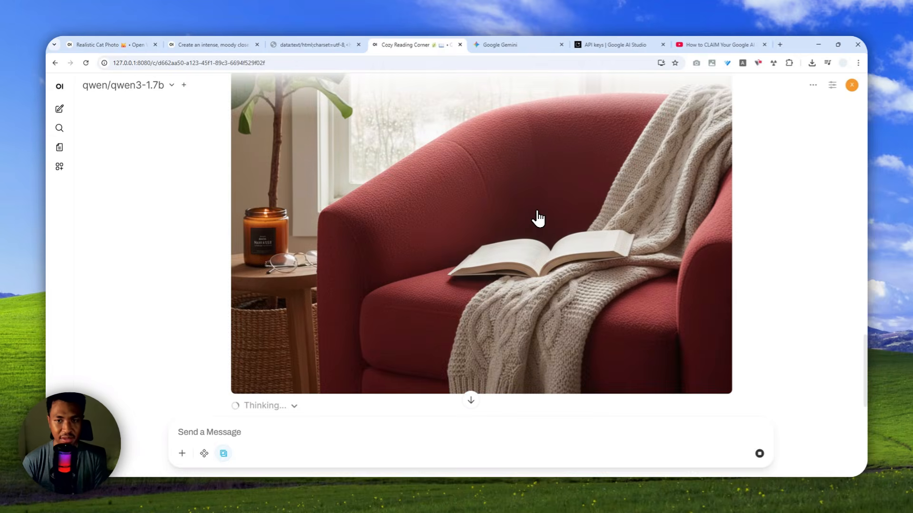
{"action": "scroll", "coordinate": [530, 216], "scroll_direction": "up", "scroll_amount": 4}
{"action": "left_click", "coordinate": [502, 243]}
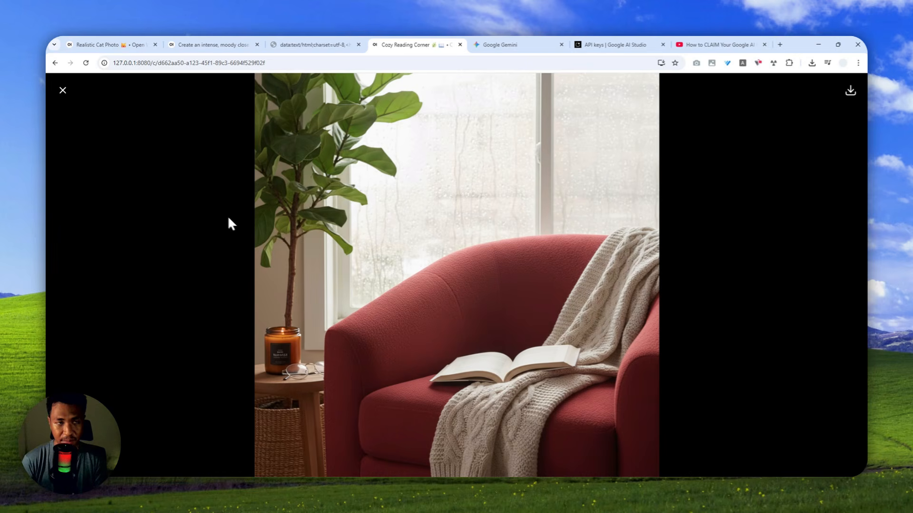
{"action": "left_click", "coordinate": [63, 90]}
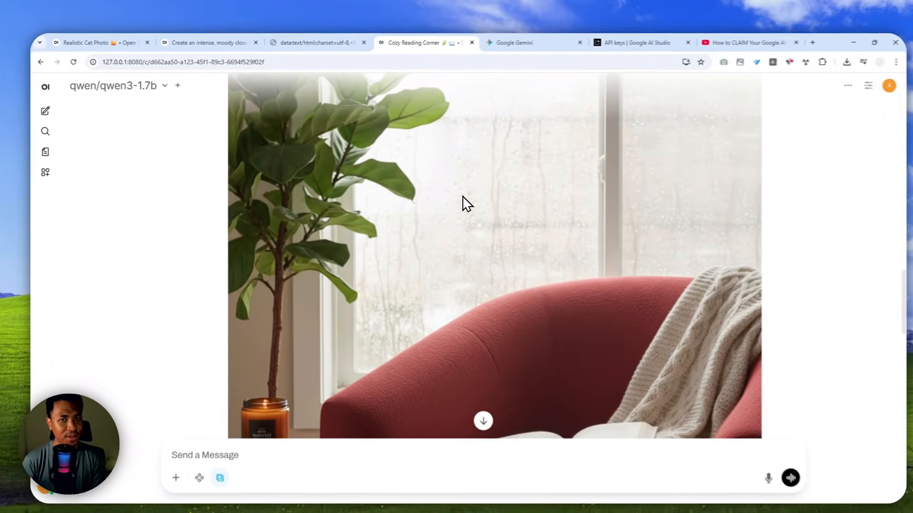
{"action": "scroll", "coordinate": [558, 267], "scroll_direction": "up", "scroll_amount": 5}
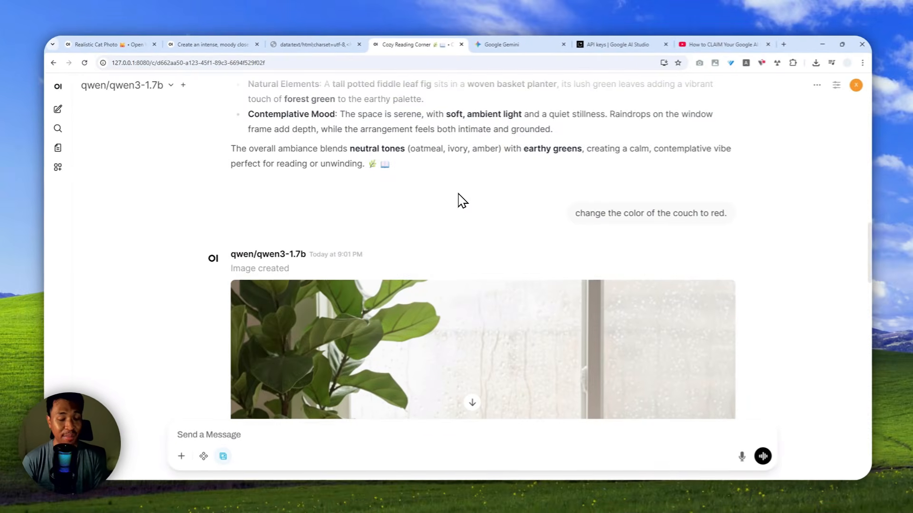
{"action": "scroll", "coordinate": [476, 193], "scroll_direction": "up", "scroll_amount": 10}
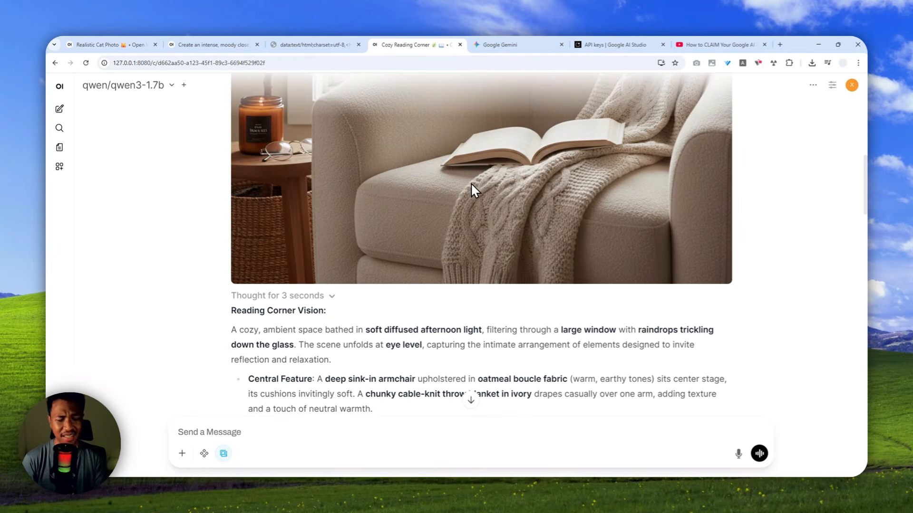
{"action": "scroll", "coordinate": [428, 195], "scroll_direction": "up", "scroll_amount": 10}
{"action": "scroll", "coordinate": [417, 147], "scroll_direction": "up", "scroll_amount": 2}
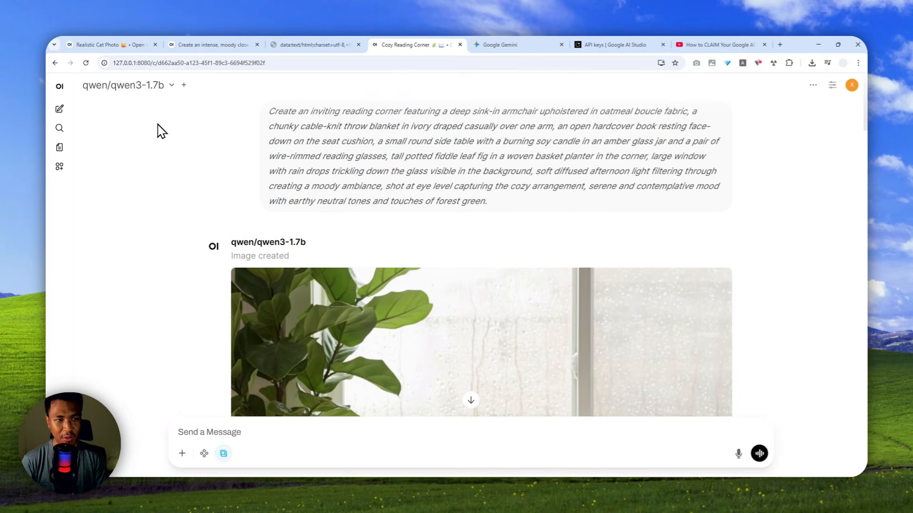
Step: Copy the Gemini Nano Banana Pro model name gemini-3-pro-image-preview from the notes page
{"action": "left_click", "coordinate": [328, 44]}
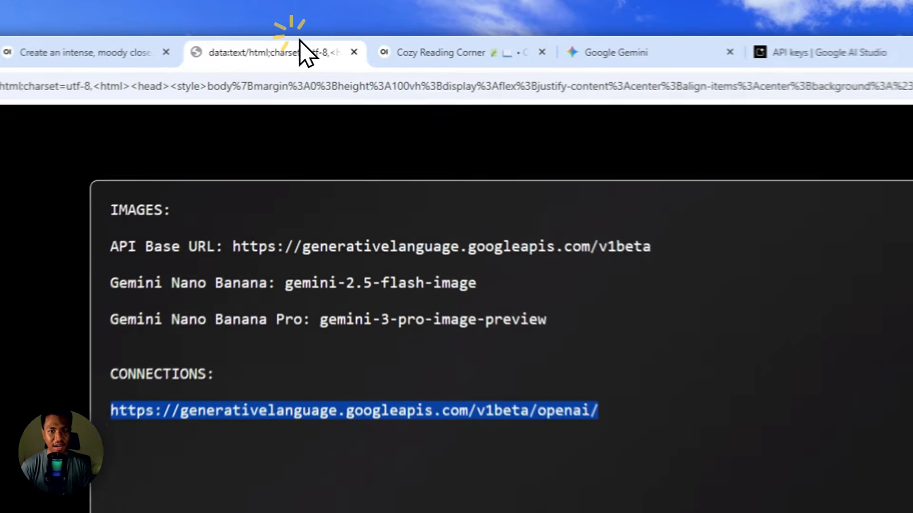
{"action": "left_click", "coordinate": [455, 177]}
{"action": "left_click_drag", "start_coordinate": [637, 351], "coordinate": [324, 358]}
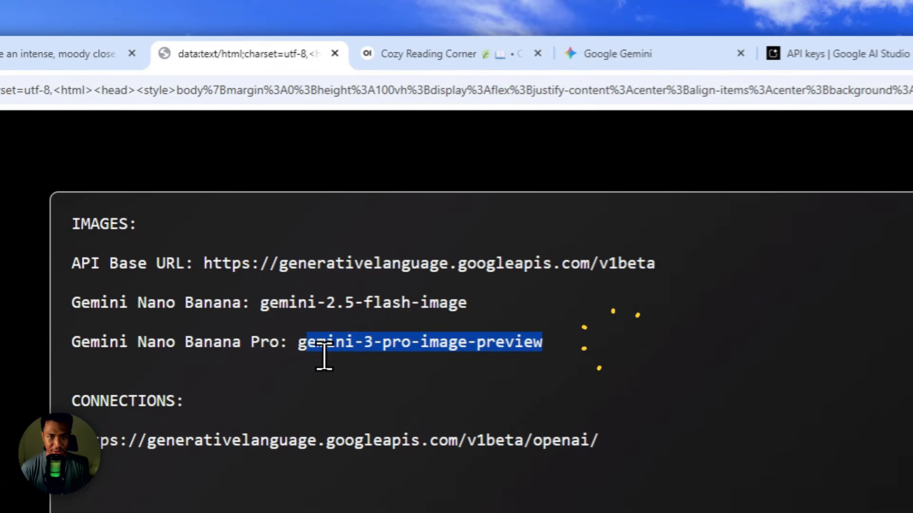
{"action": "key", "text": "ctrl+c"}
Step: Return to Open WebUI and open the Images settings in the Admin Panel
{"action": "left_click", "coordinate": [357, 48]}
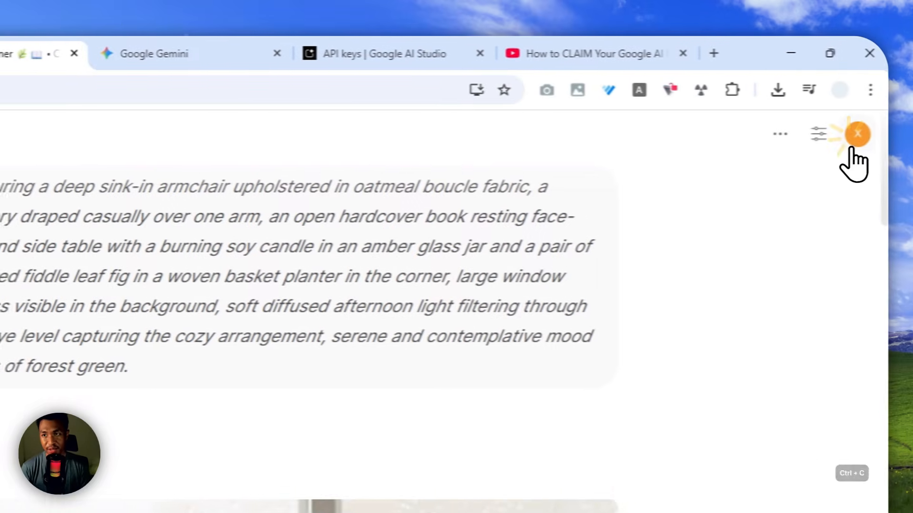
{"action": "left_click", "coordinate": [854, 136]}
{"action": "left_click", "coordinate": [722, 282]}
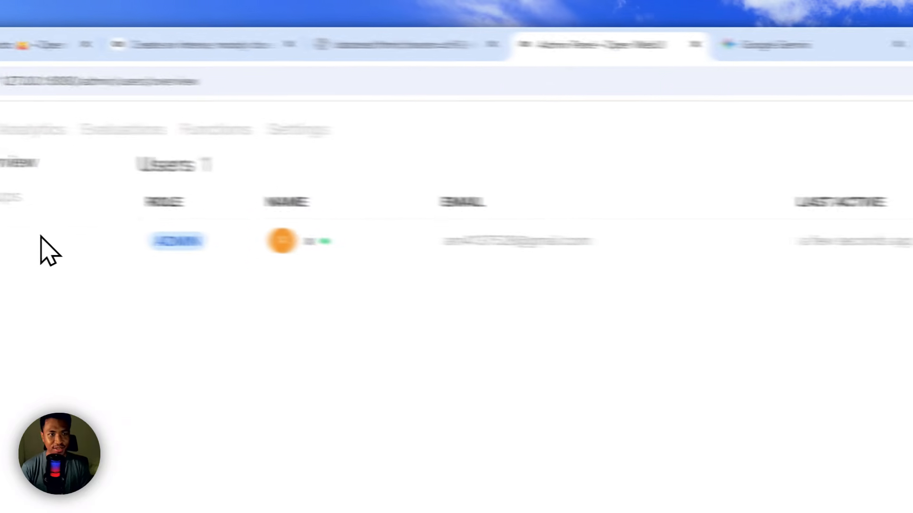
{"action": "left_click", "coordinate": [437, 142]}
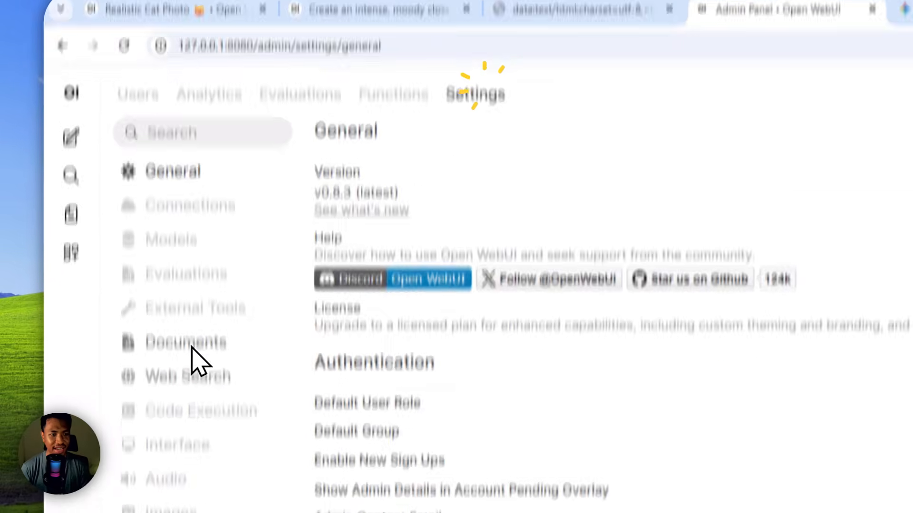
{"action": "left_click", "coordinate": [194, 508]}
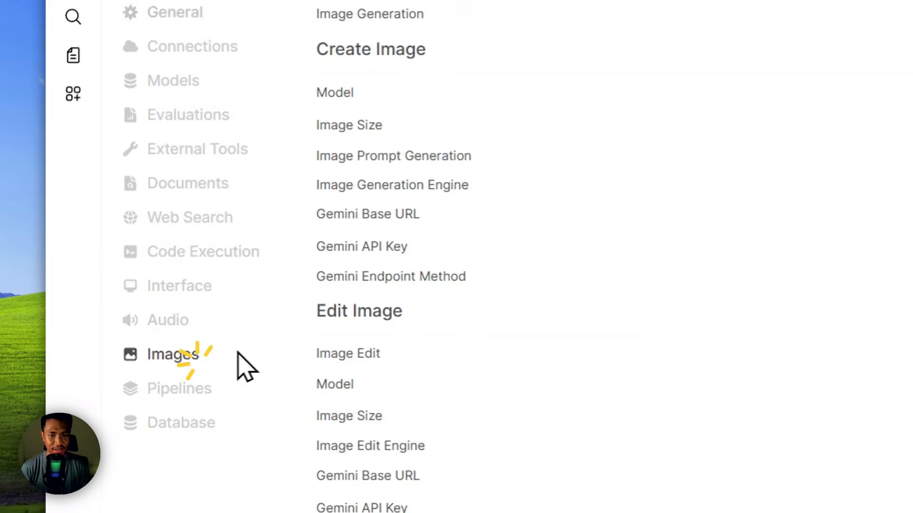
Step: Set both the Create Image and Edit Image models to gemini-3-pro-image-preview and save the settings
{"action": "left_click_drag", "start_coordinate": [642, 172], "coordinate": [893, 167]}
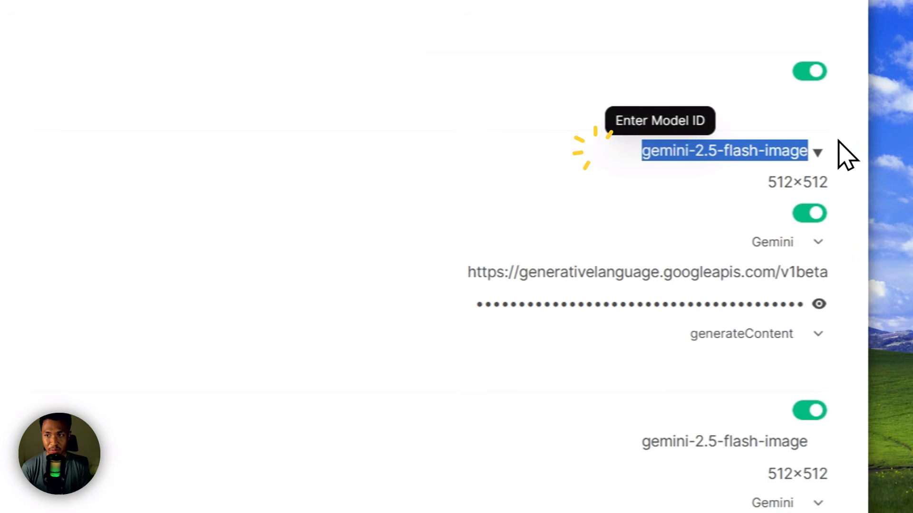
{"action": "key", "text": "ctrl+v"}
{"action": "scroll", "coordinate": [666, 413], "scroll_direction": "down", "scroll_amount": 2}
{"action": "triple_click", "coordinate": [727, 221]}
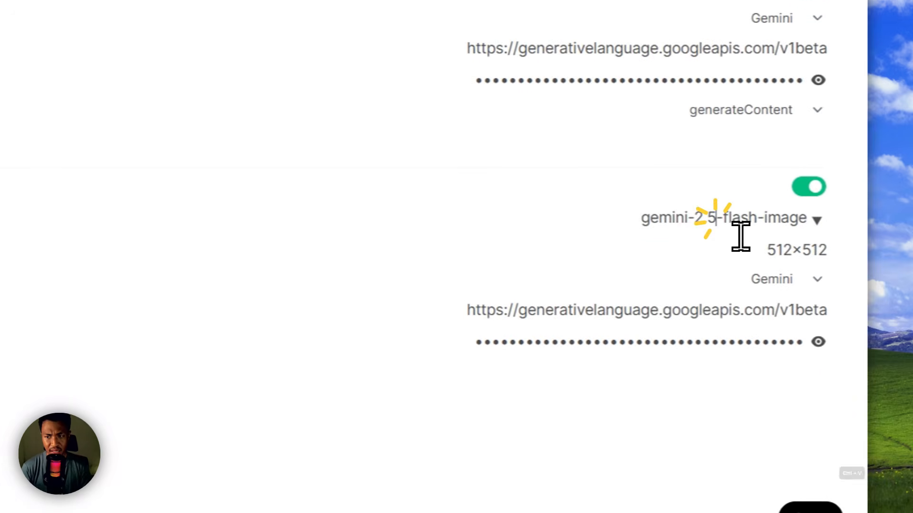
{"action": "key", "text": "ctrl+v"}
{"action": "left_click", "coordinate": [818, 511]}
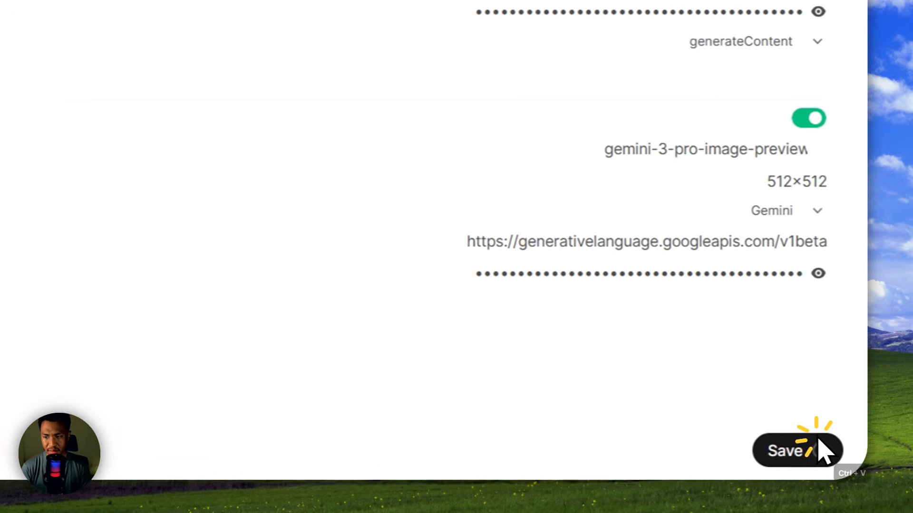
Step: Start a new chat and submit the copied "Create an inviting reading corner" armchair prompt with image generation enabled
{"action": "left_click", "coordinate": [26, 152]}
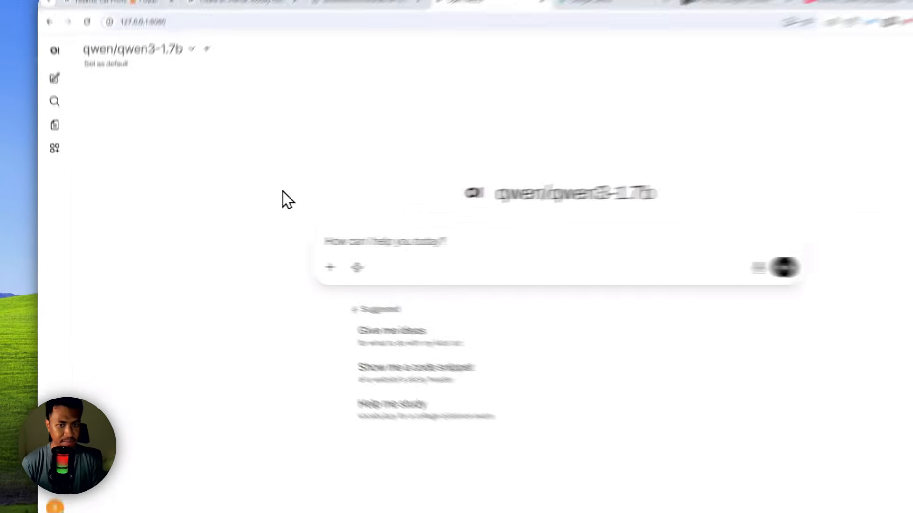
{"action": "left_click", "coordinate": [430, 241]}
{"action": "key", "text": "ctrl+v"}
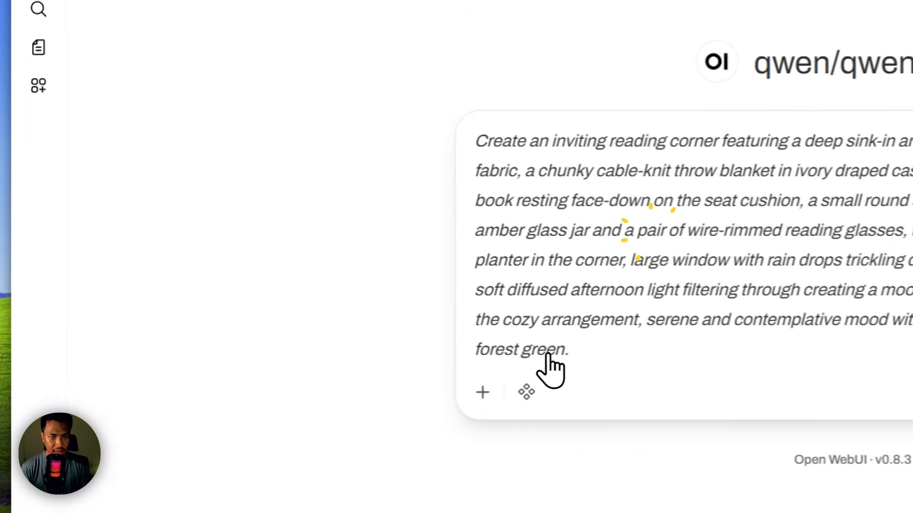
{"action": "left_click", "coordinate": [357, 338]}
{"action": "left_click", "coordinate": [422, 364]}
{"action": "left_click", "coordinate": [677, 312]}
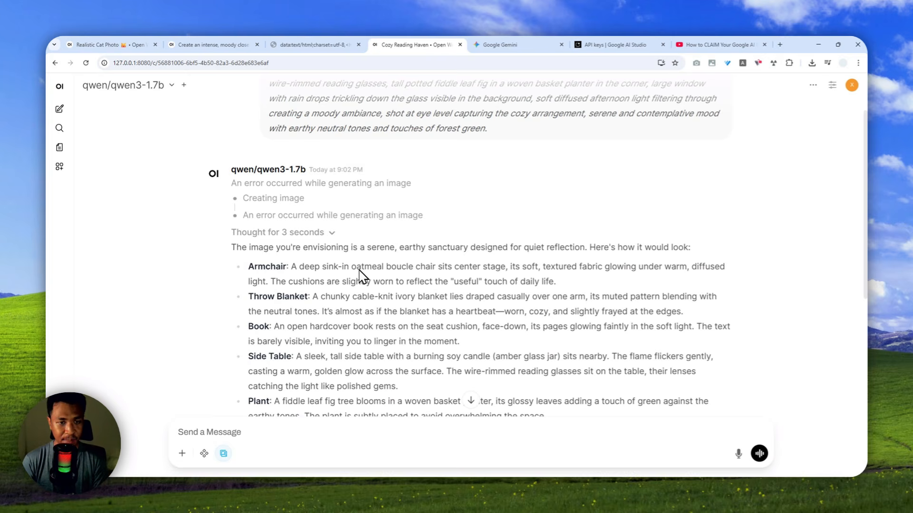
Step: Review the response to the reading corner prompt and switch to the "Create an intense, moody" portrait chat
{"action": "scroll", "coordinate": [383, 273], "scroll_direction": "down", "scroll_amount": 3}
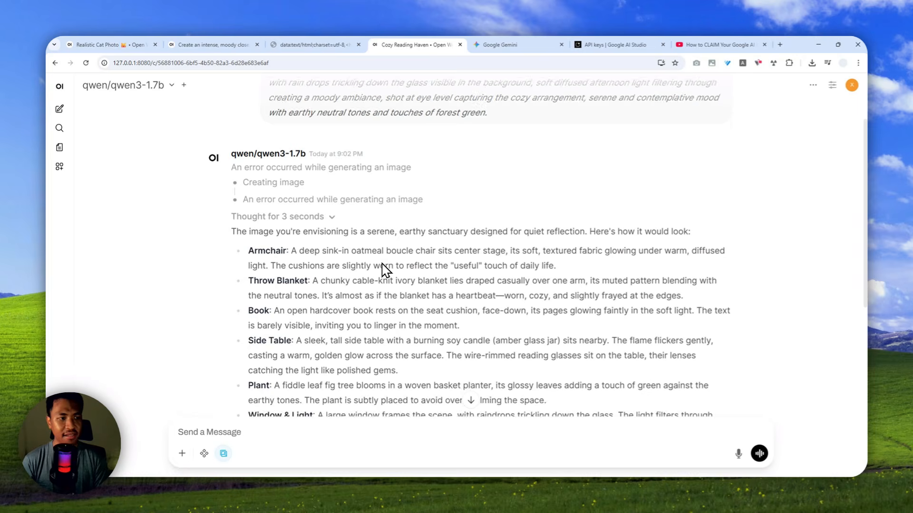
{"action": "scroll", "coordinate": [399, 276], "scroll_direction": "up", "scroll_amount": 5}
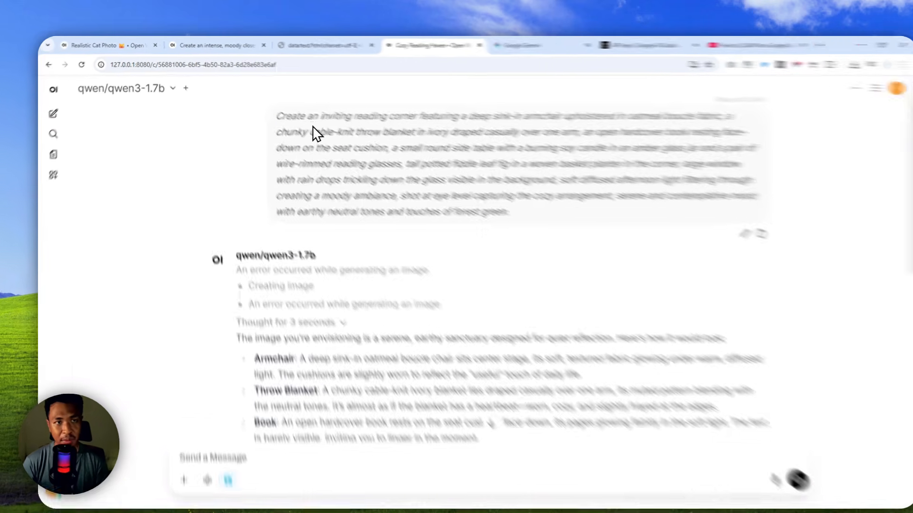
{"action": "left_click", "coordinate": [240, 45]}
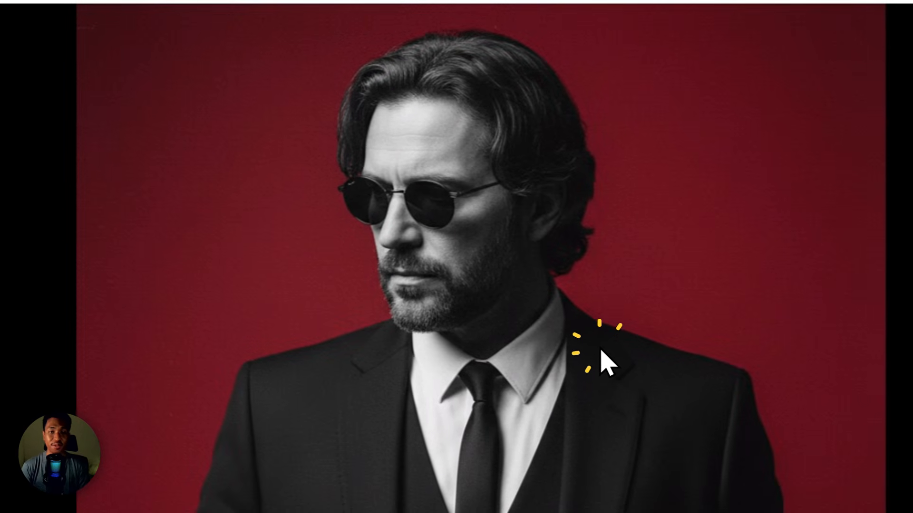